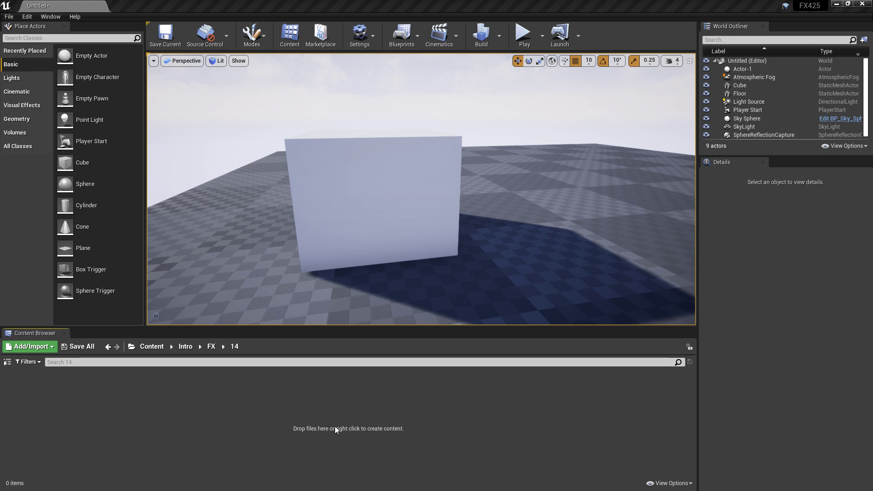
Start adding a level sequence from the Cinematics menu, then cancel saving it
click(456, 36)
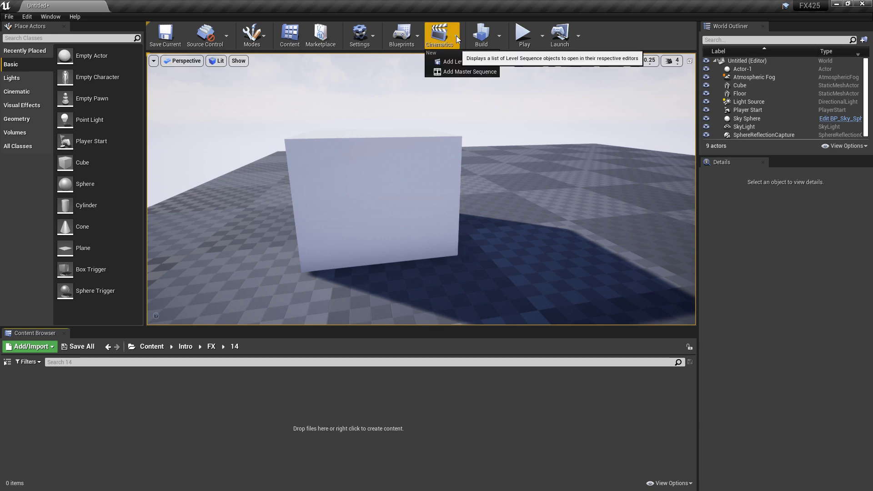
click(460, 62)
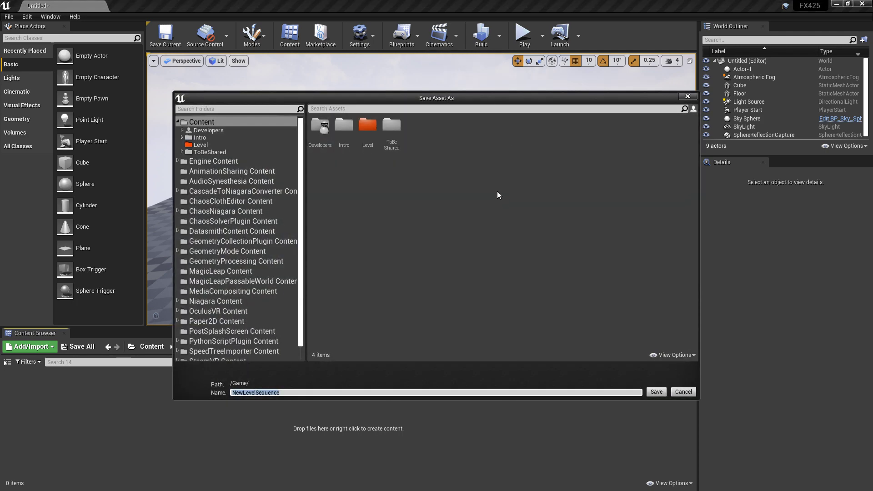
click(687, 96)
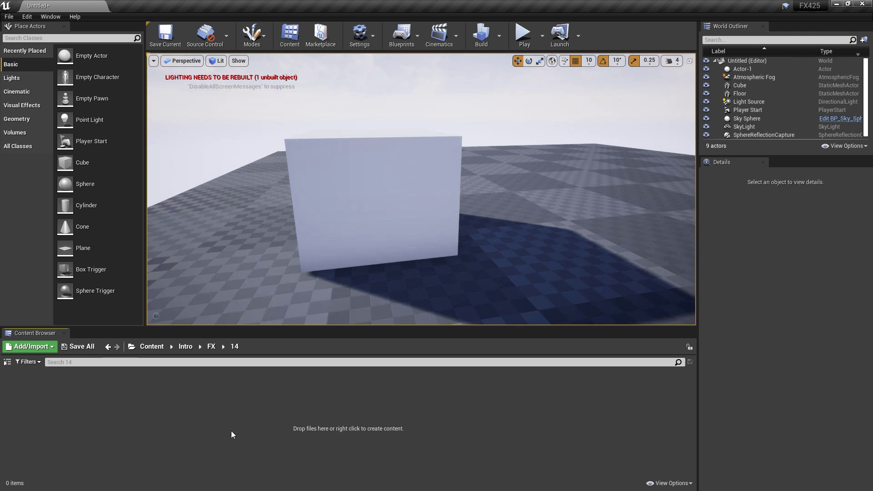
Create a Level Sequence asset named LS_Awe_01 in the FX/14 folder
right_click(239, 420)
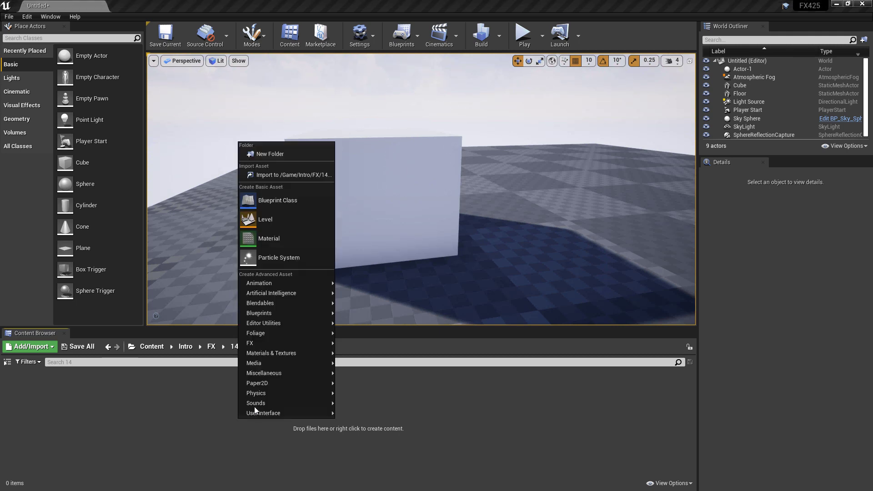
mouse_move(292, 283)
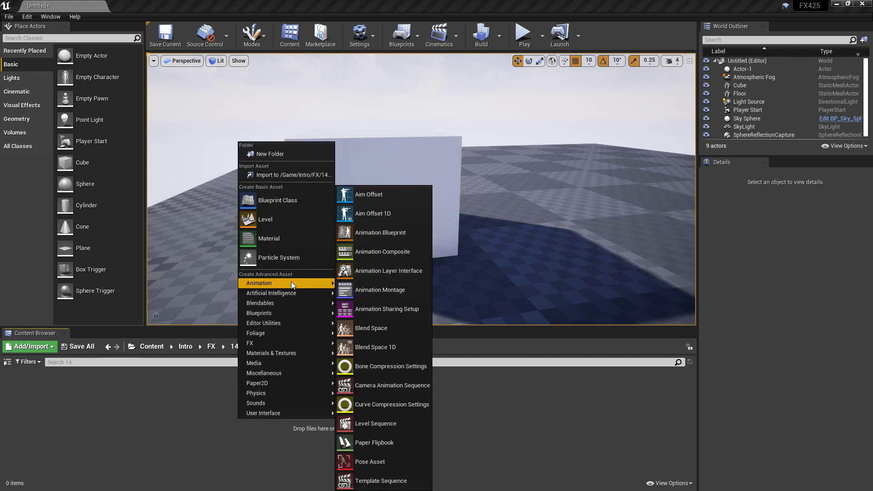
click(377, 424)
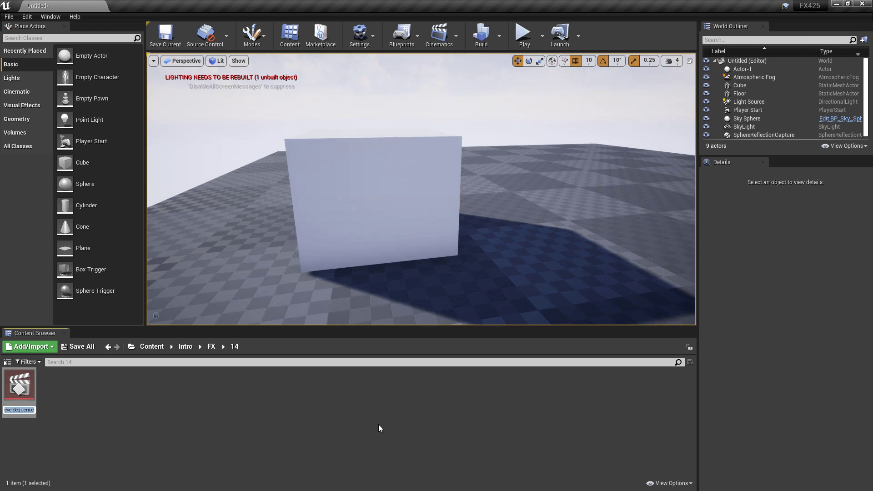
text(LS_Awe_01)
key(Return)
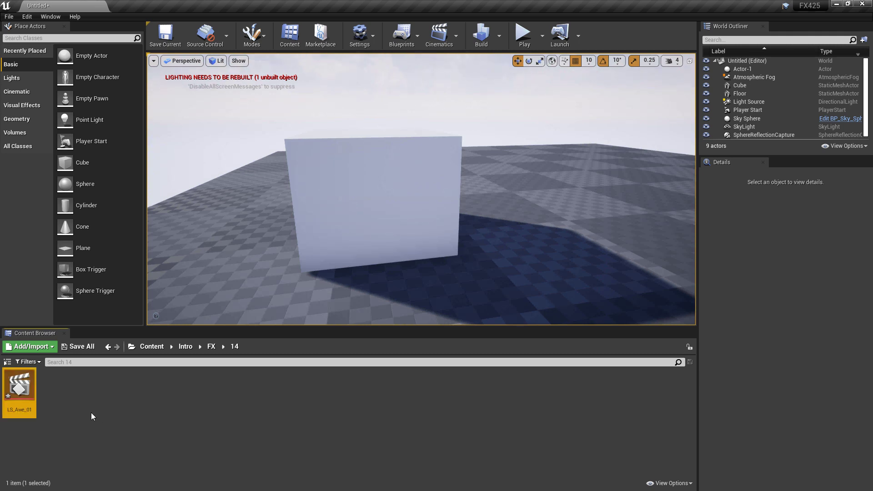
click(70, 403)
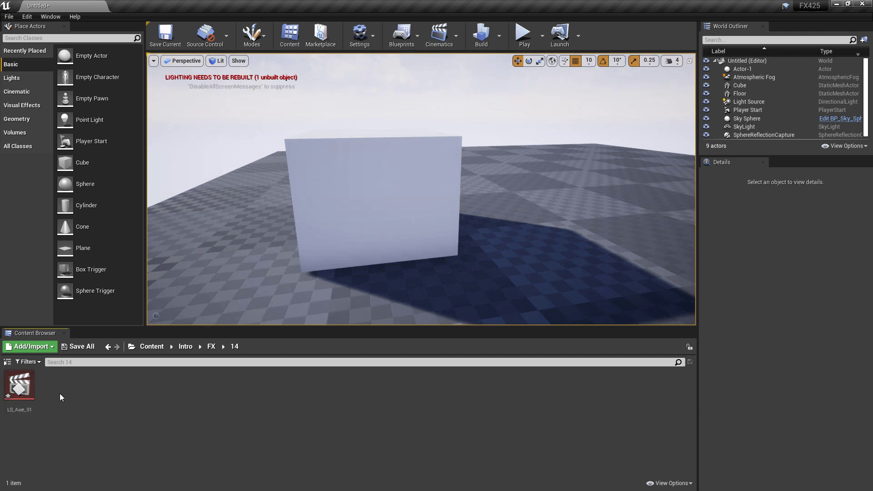
Create a Niagara emitter from the Empty template named NE_Awe_01
right_click(59, 394)
mouse_move(95, 319)
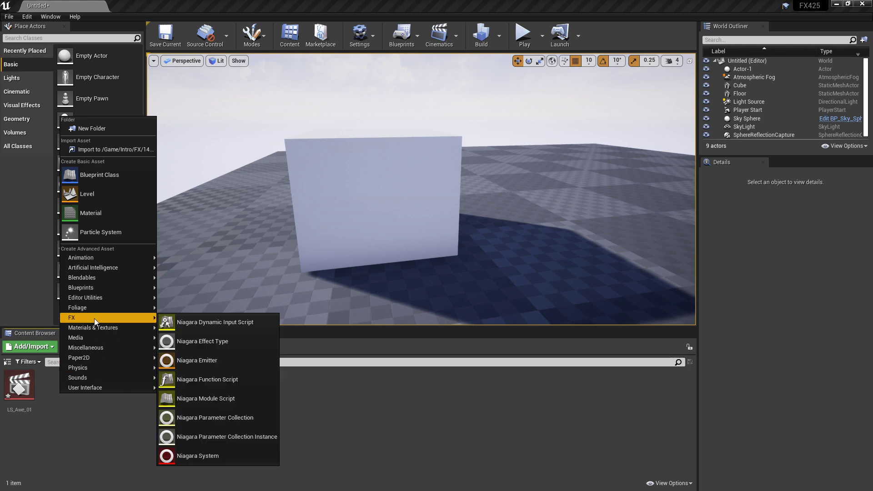
click(228, 362)
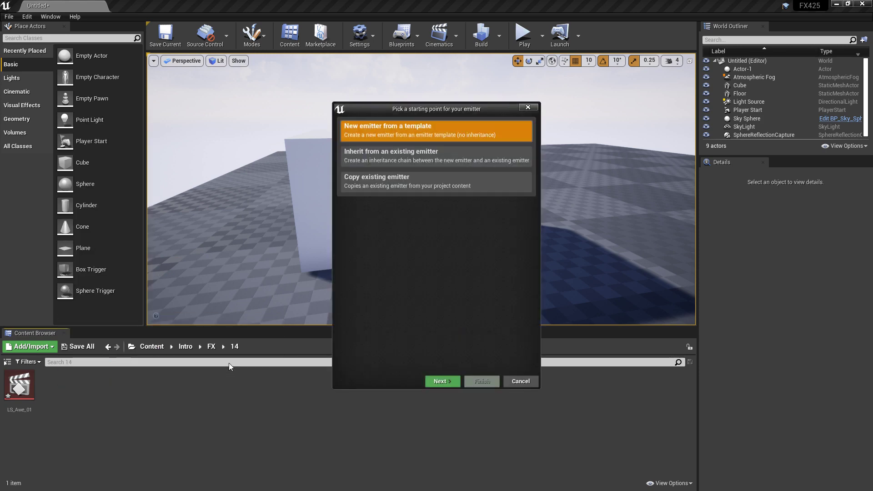
click(441, 381)
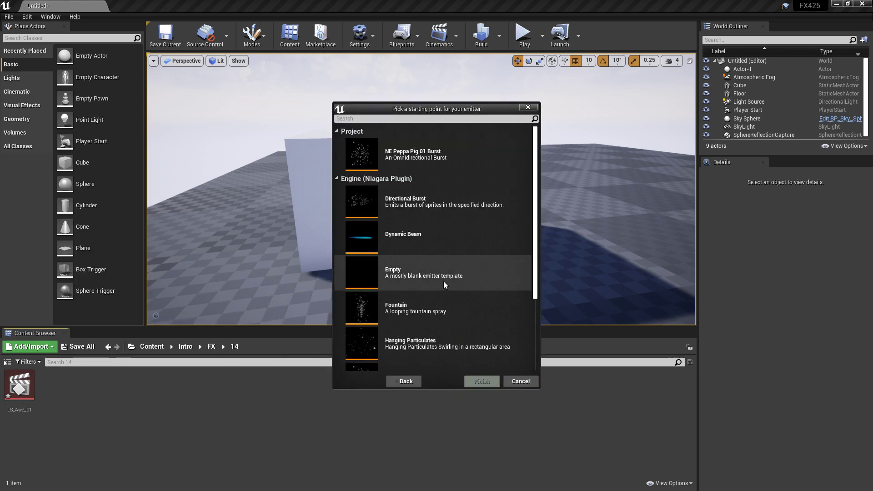
click(428, 278)
click(482, 380)
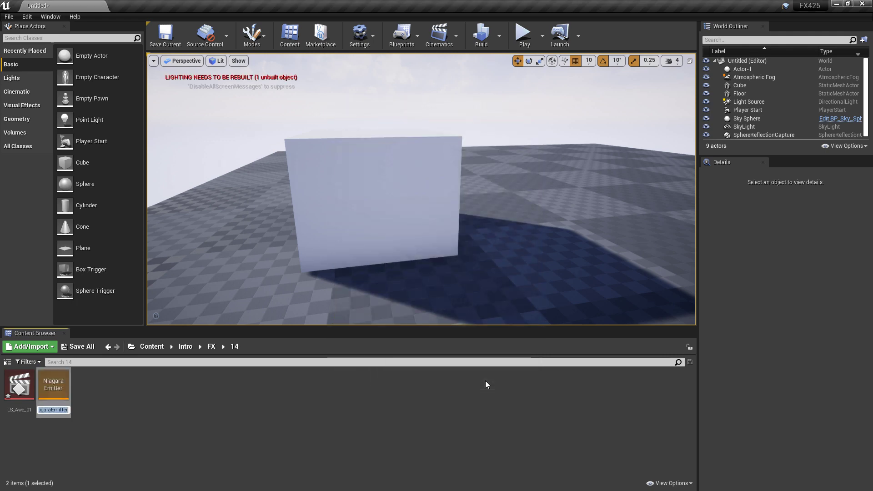
text(NE_Awe_01)
key(Return)
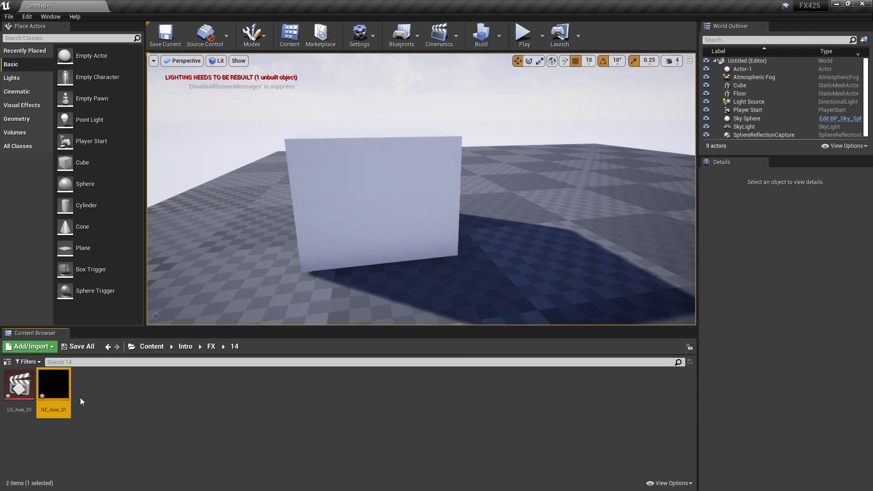
Create a Niagara system from NE_Awe_01 and name it NS_Awe_01
right_click(58, 392)
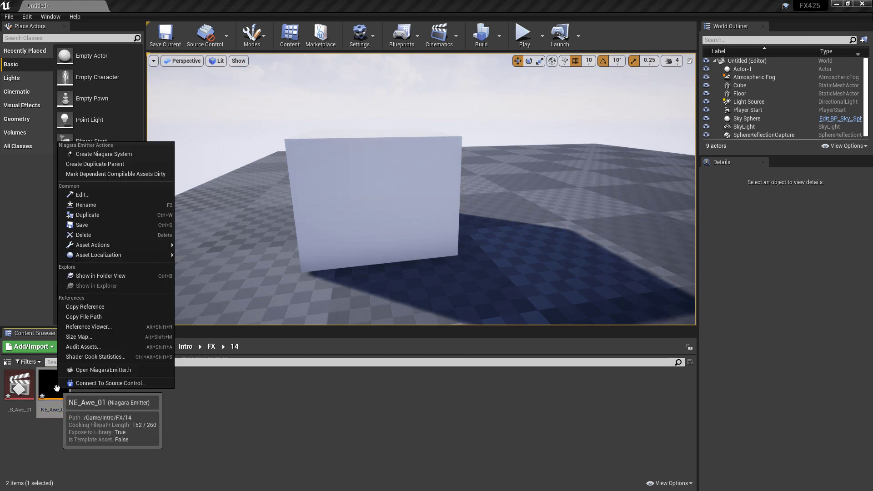
click(128, 154)
text(NE_Awe_01)
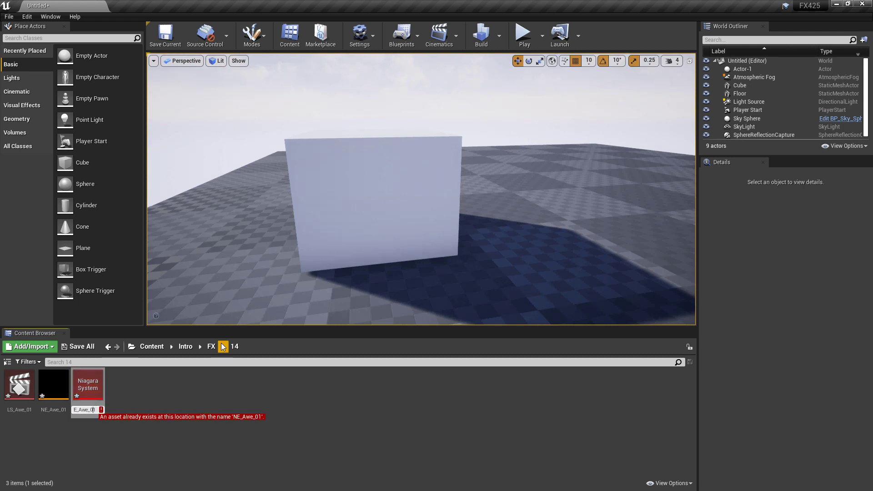
key(Home)
key(Right)
key(Delete)
text(S)
key(Return)
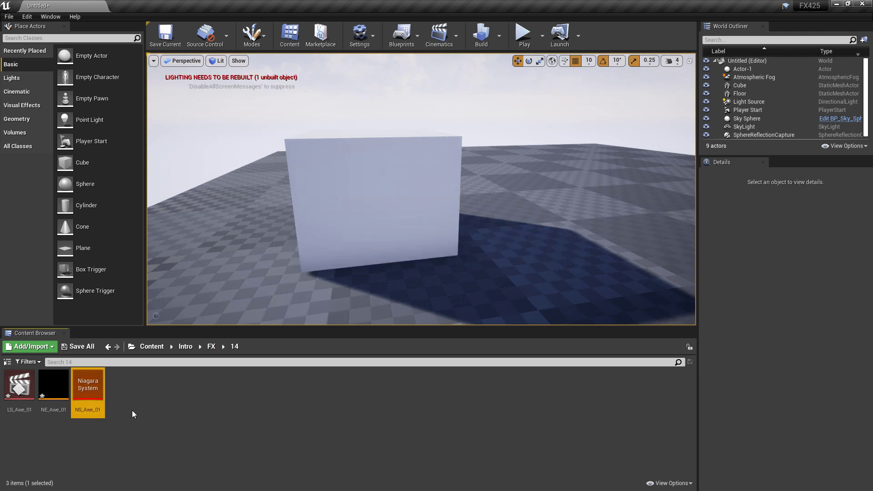
click(157, 408)
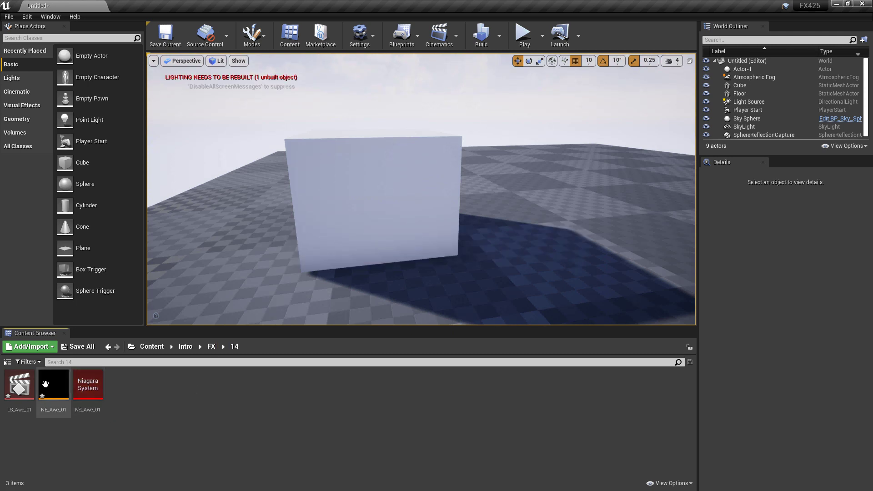
Open NE_Awe_01 and set Emitter State to Loop Behavior Once with Infinite loop duration
double_click(57, 391)
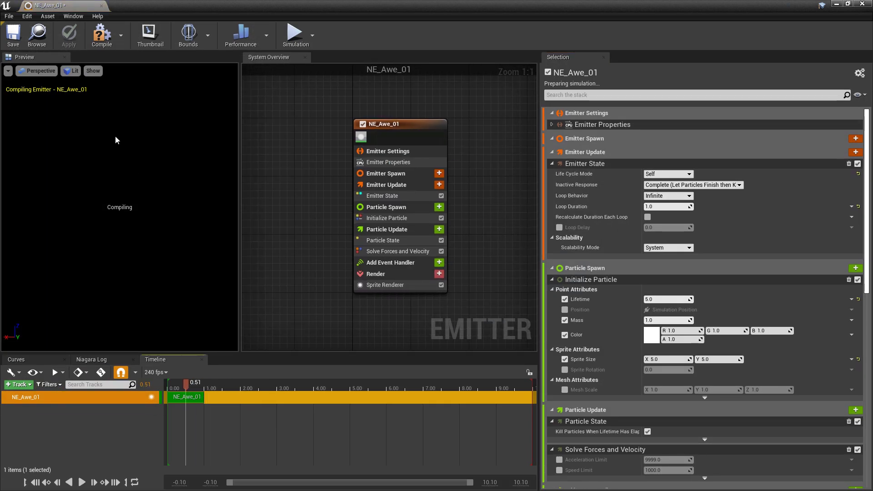
click(13, 37)
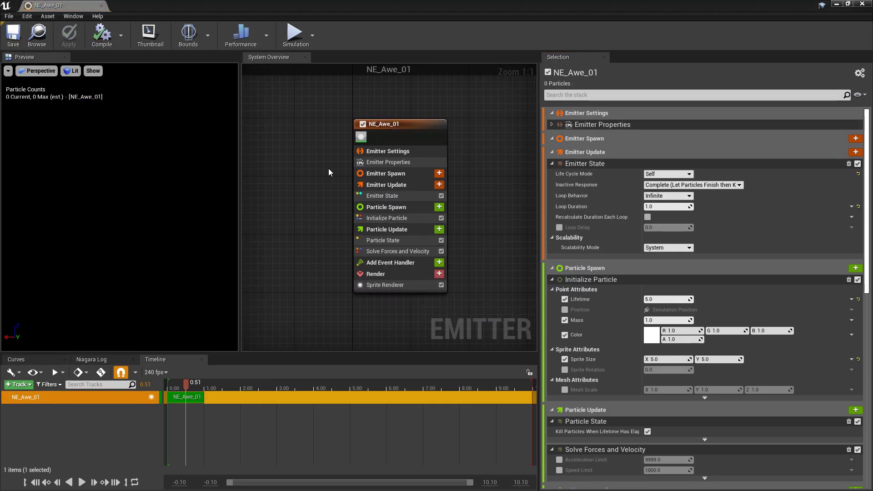
click(390, 196)
click(667, 146)
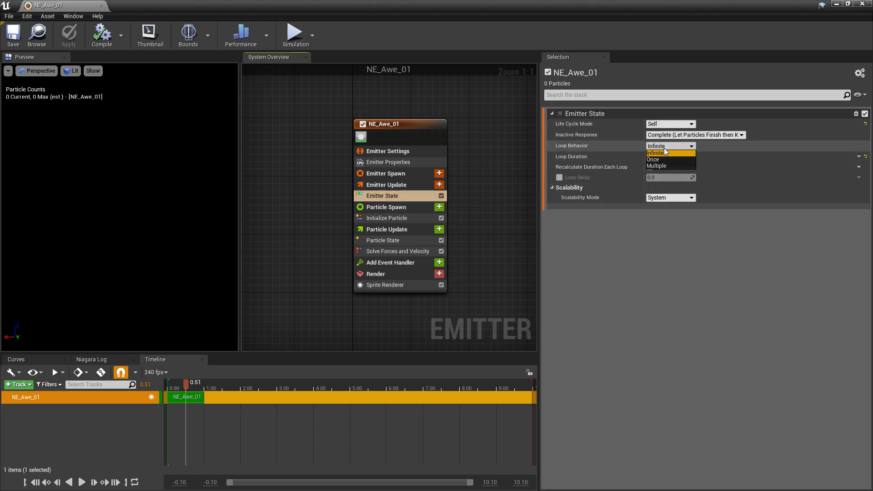
click(668, 162)
click(669, 157)
click(662, 173)
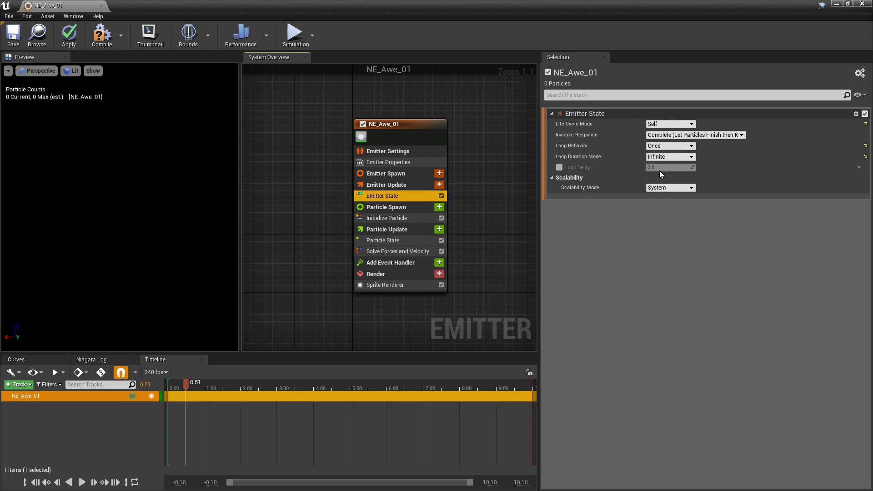
Add a Spawn Burst Instantaneous module and untick Kill Particles in Particle State
click(439, 185)
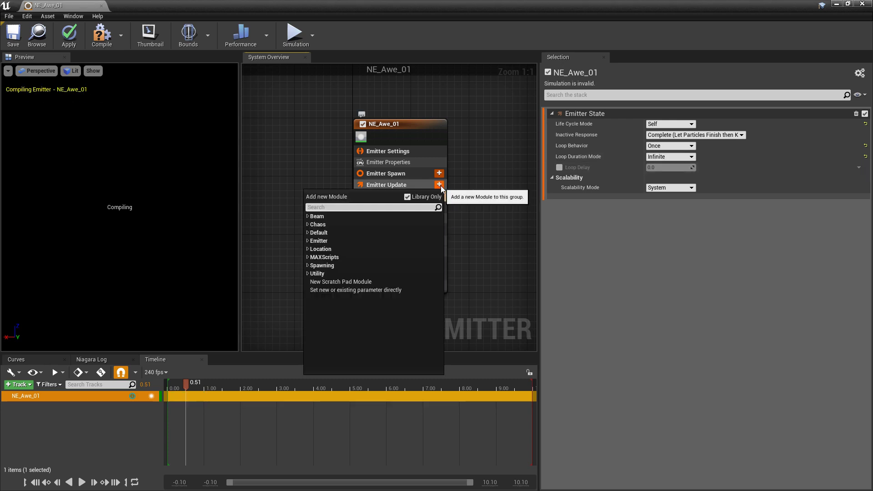
text(burst)
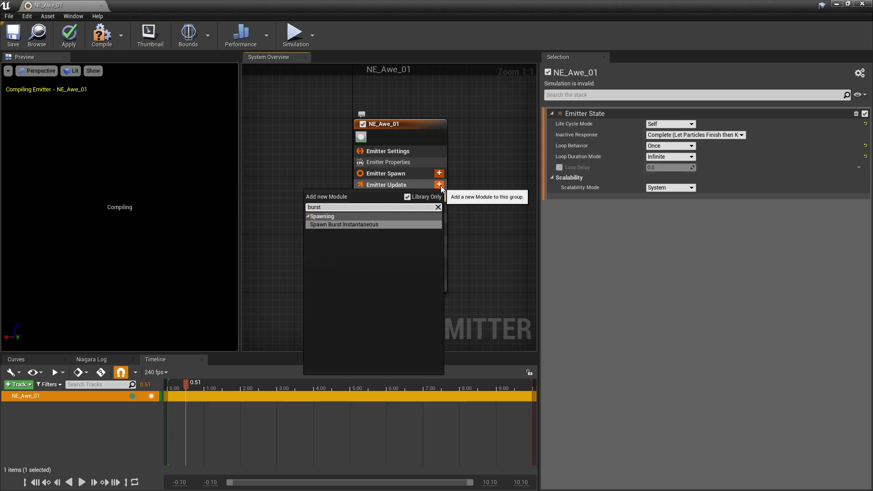
click(382, 225)
click(663, 124)
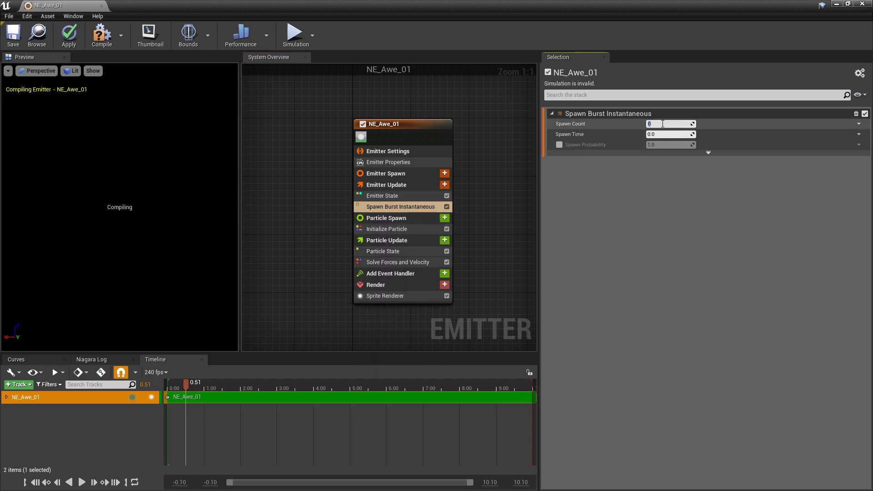
click(431, 251)
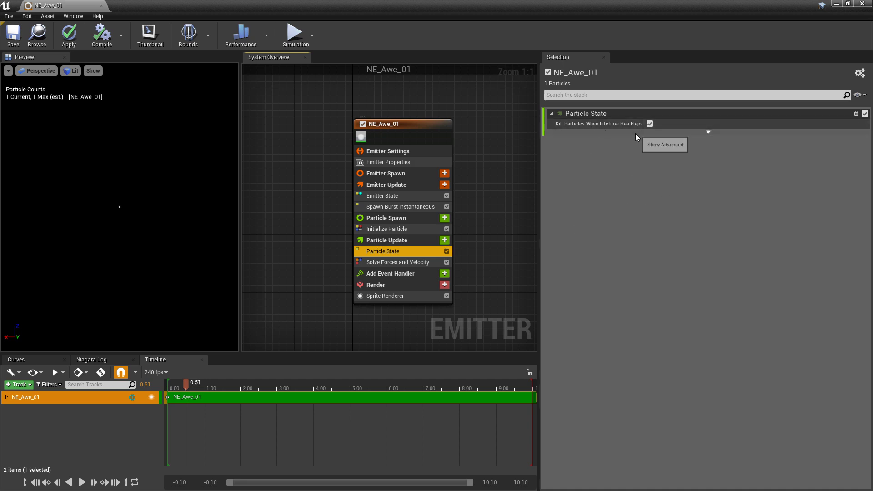
click(650, 125)
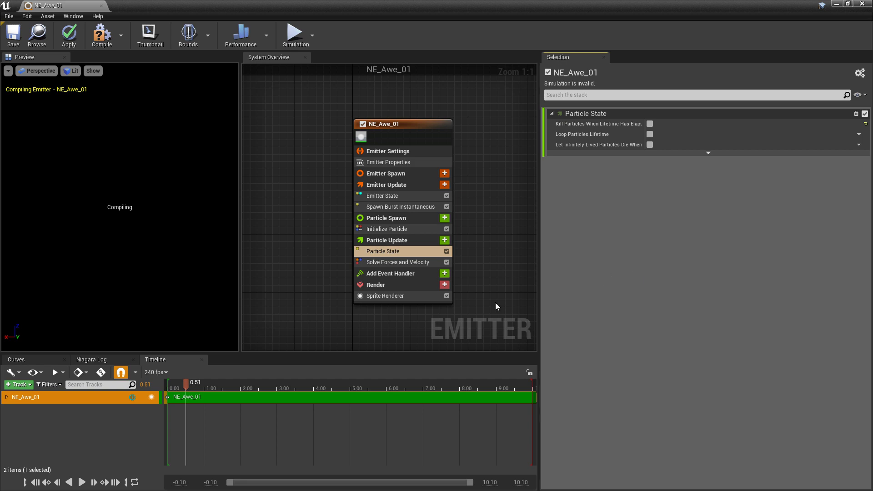
Replace the Sprite Renderer with a Mesh Renderer using the S_Arrow mesh
click(410, 296)
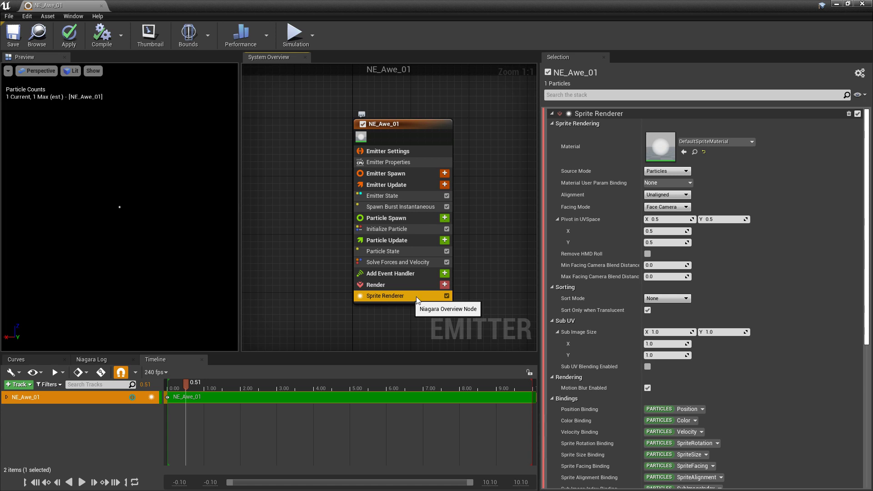
key(Delete)
click(444, 271)
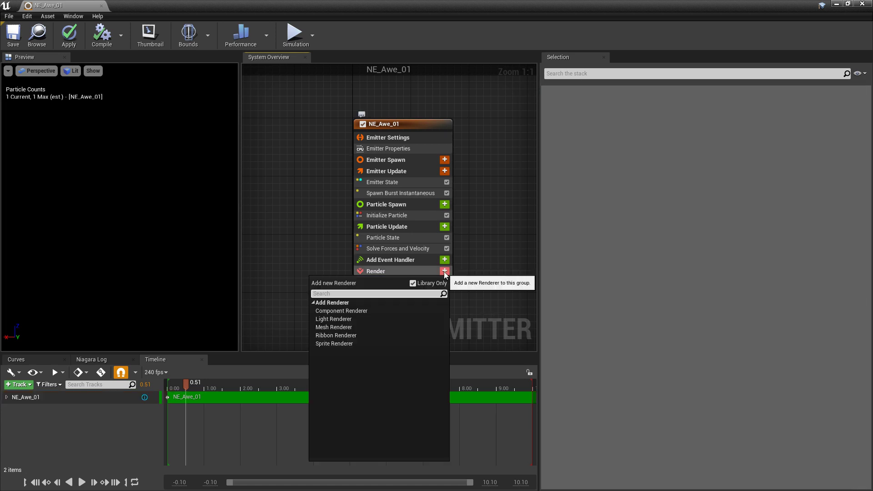
text(mesh)
key(Return)
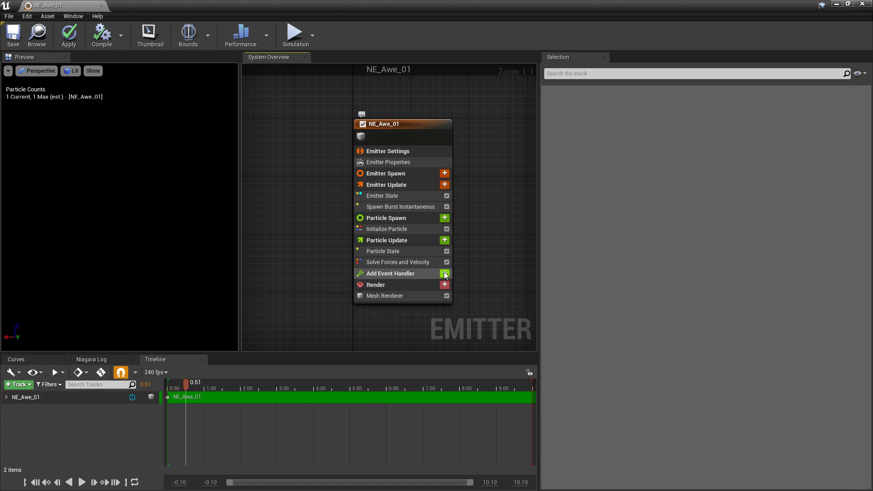
click(400, 296)
click(712, 142)
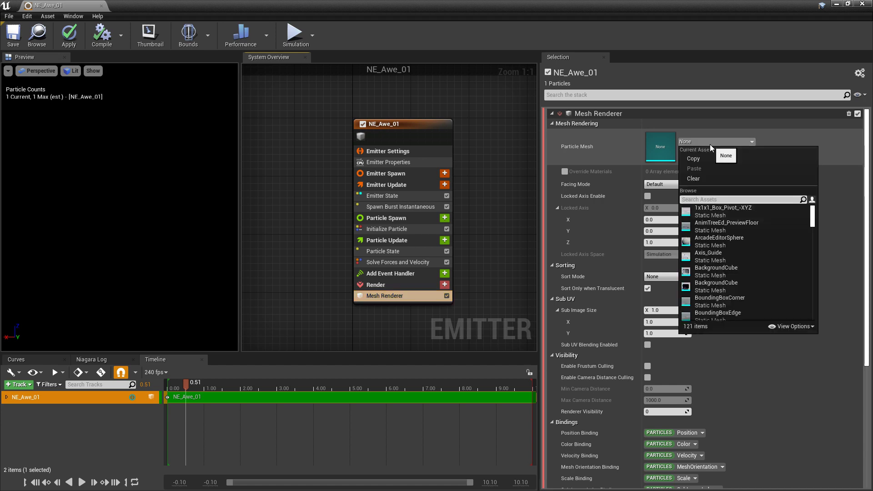
text(arrow)
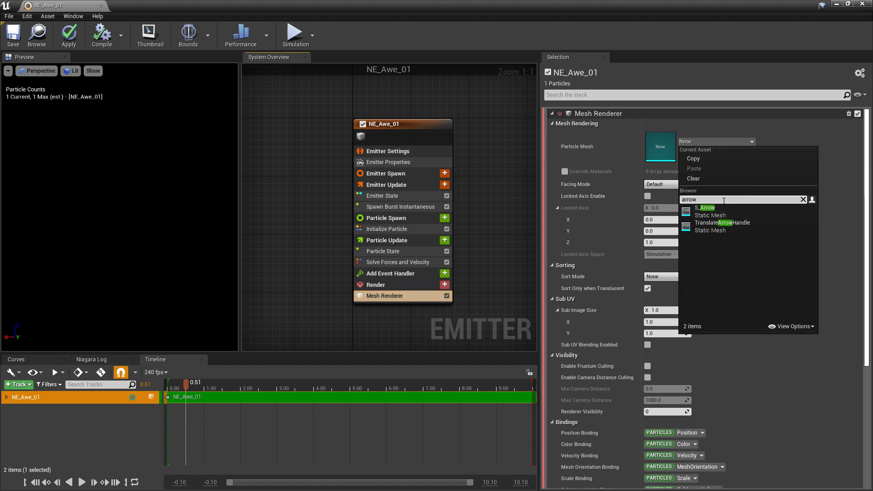
click(711, 211)
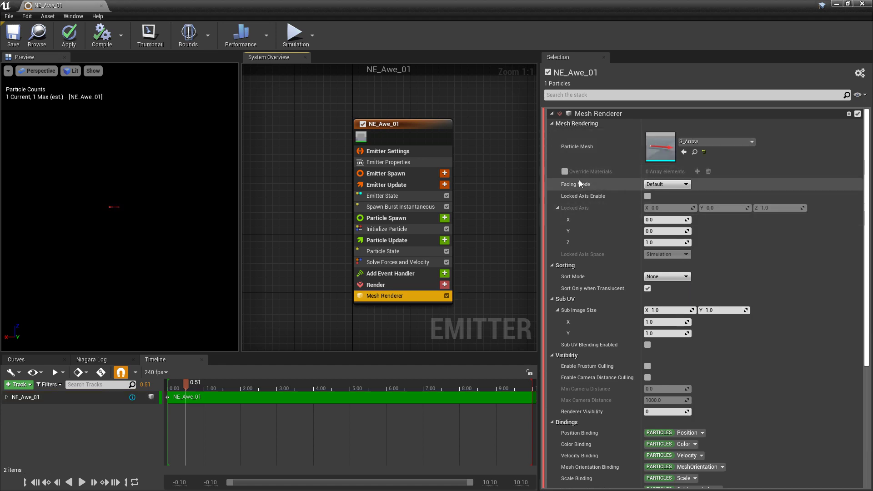
Override the mesh material with M_Gnomon_Alpha and save the emitter
click(566, 171)
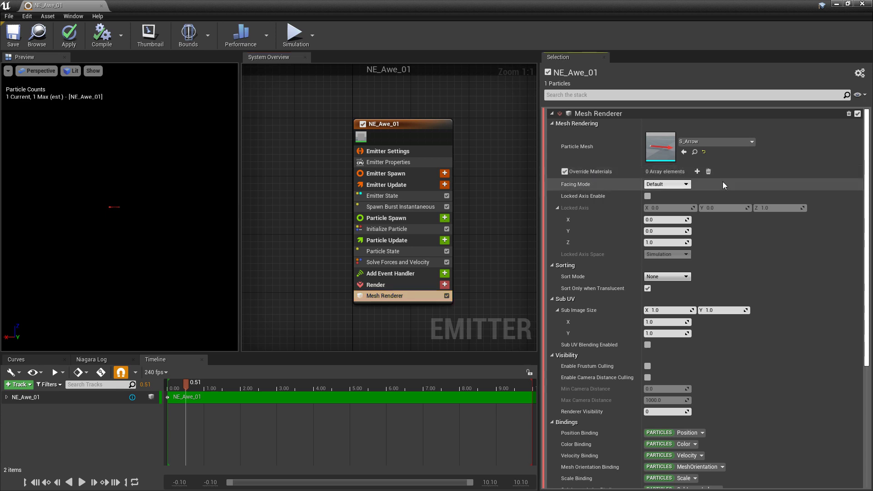
click(697, 172)
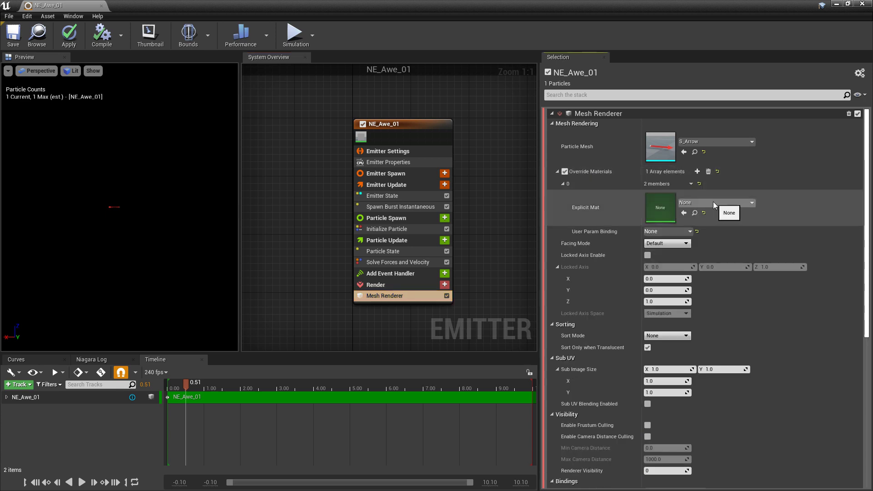
click(714, 203)
text(gno)
click(726, 319)
click(18, 42)
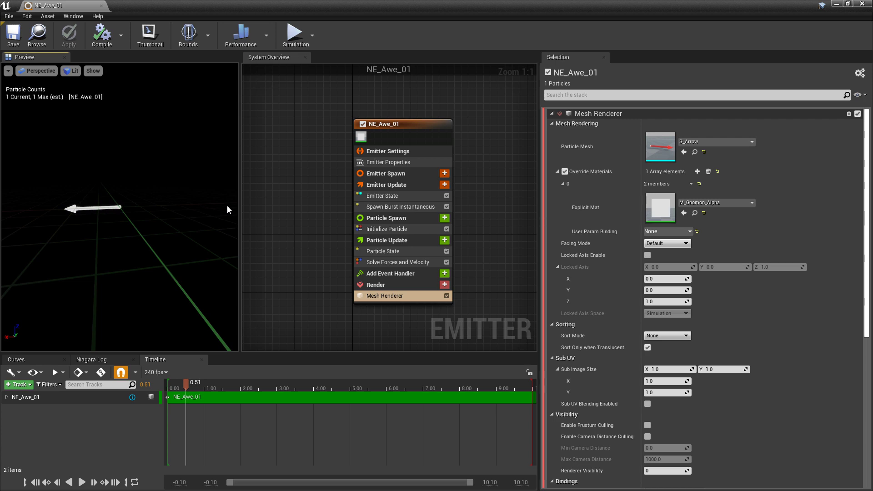
Add a Scale Color module to Particle Update and save NE_Awe_01
click(444, 240)
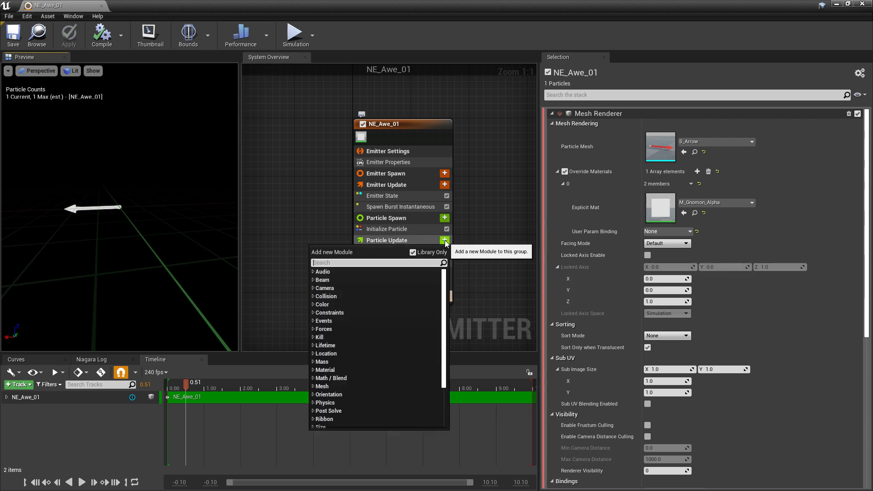
text(scale)
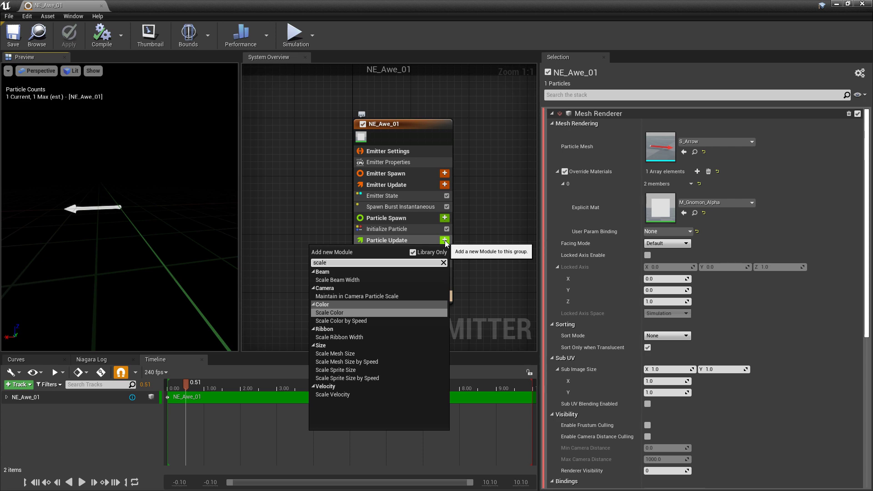
click(344, 314)
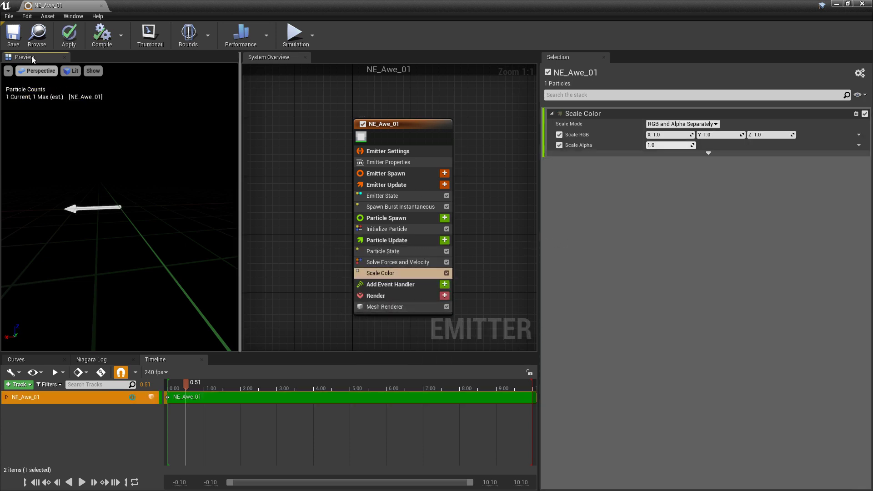
click(11, 38)
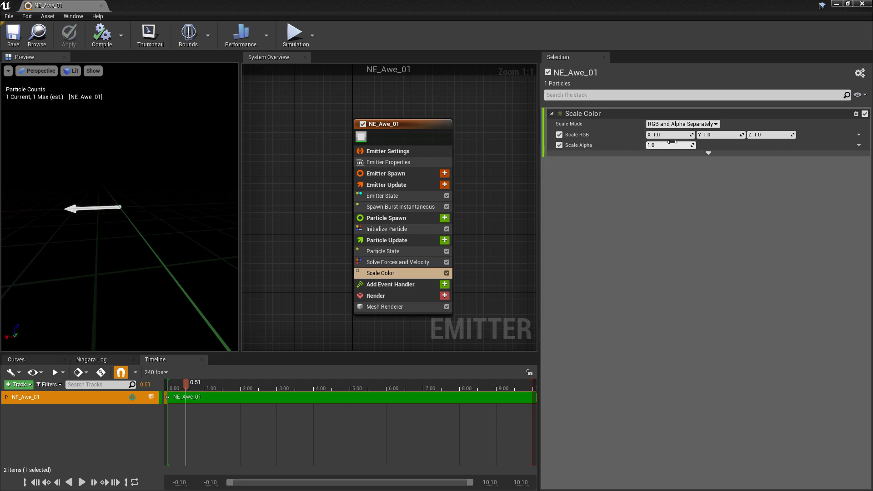
Open the NS_Awe_01 system, save it, and pause the preview at 1.18 seconds
click(863, 4)
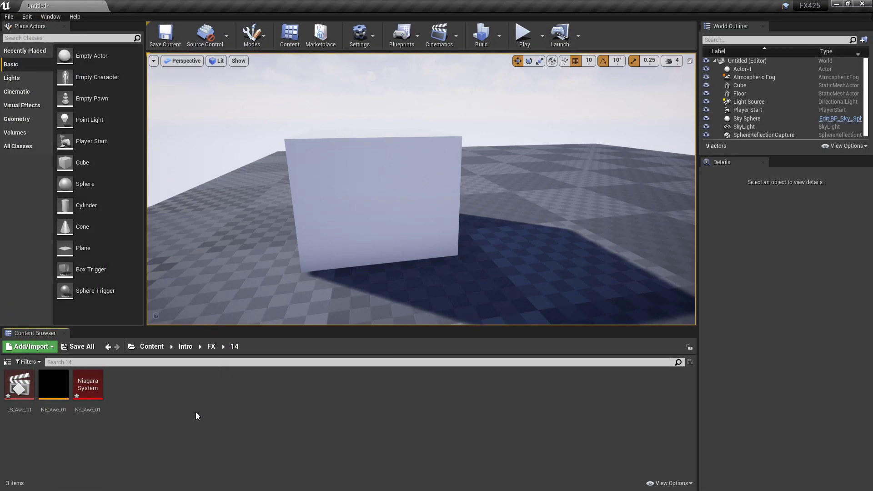
double_click(91, 392)
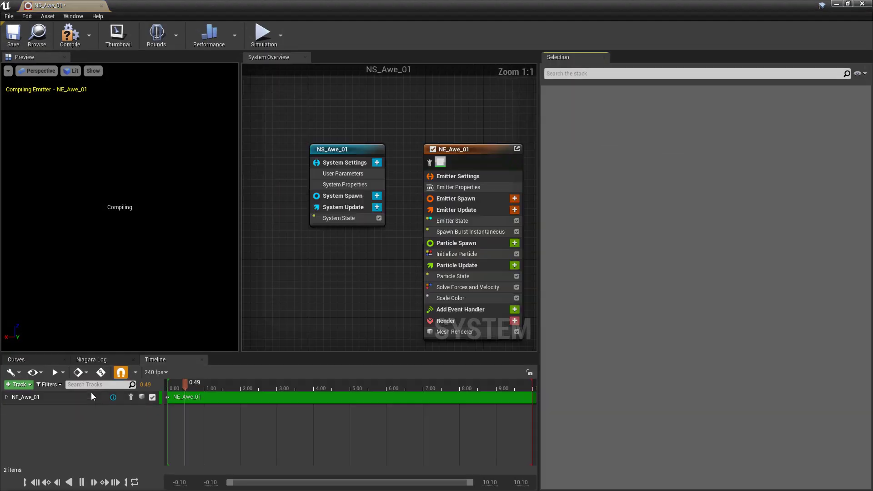
click(14, 36)
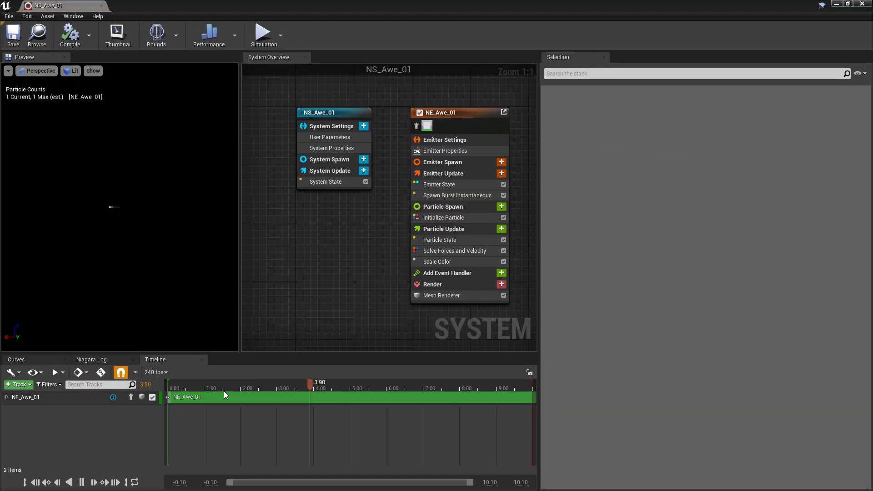
click(211, 387)
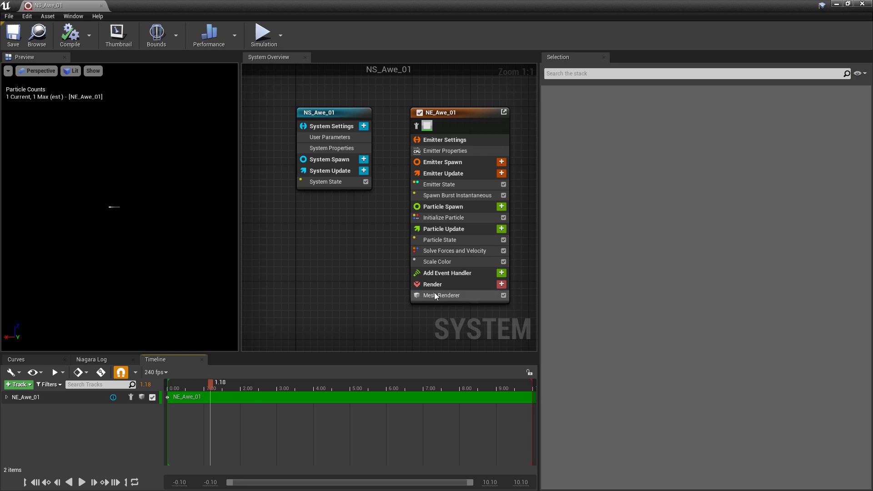
Drive Scale Color's Scale RGB from a single float (Vector from Float)
click(448, 264)
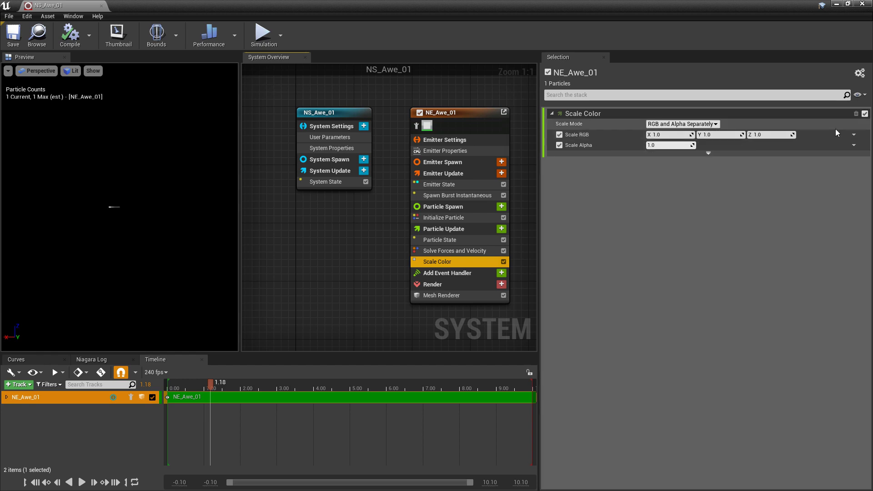
click(848, 134)
text(float)
click(763, 203)
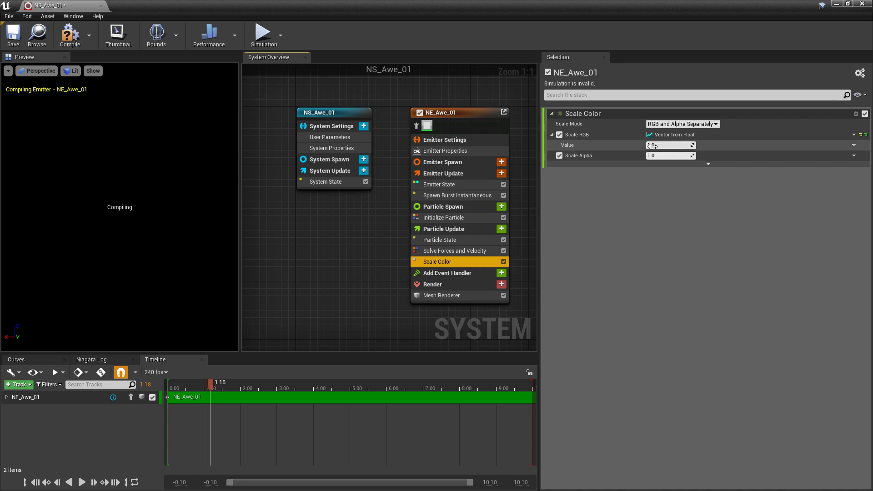
Make that float a Multiply Float with factor A set to 150
click(854, 145)
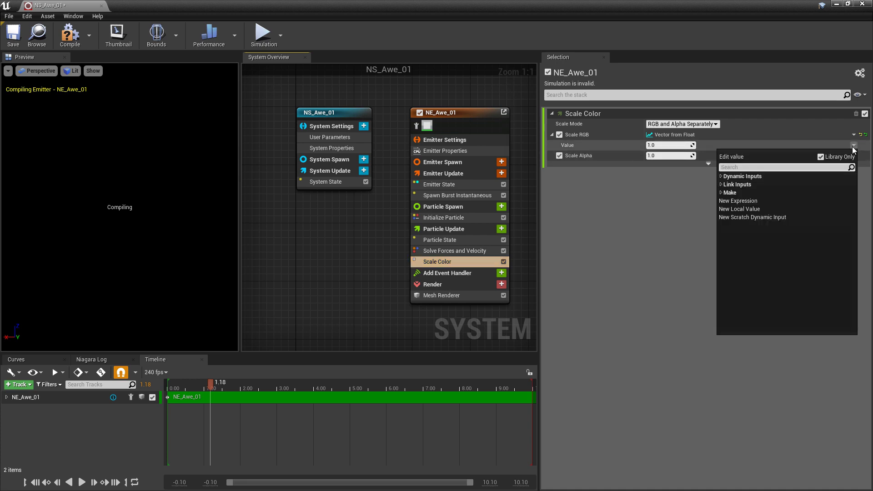
text(mul)
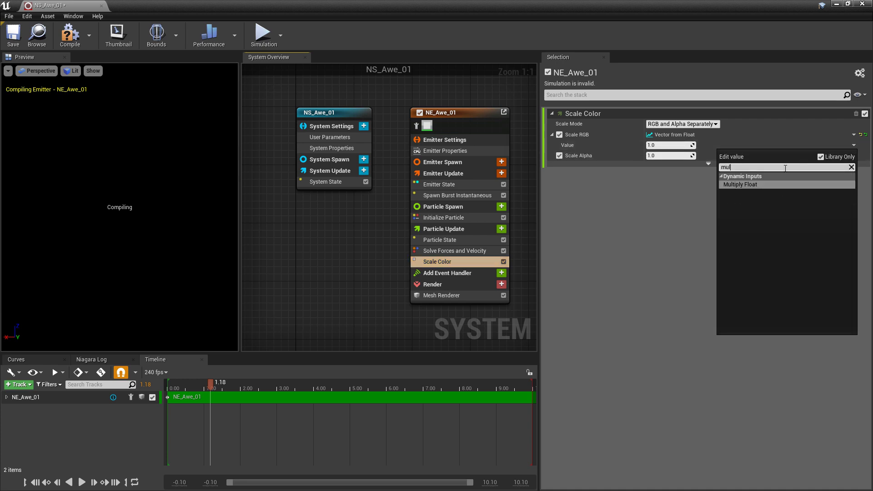
click(761, 185)
click(668, 155)
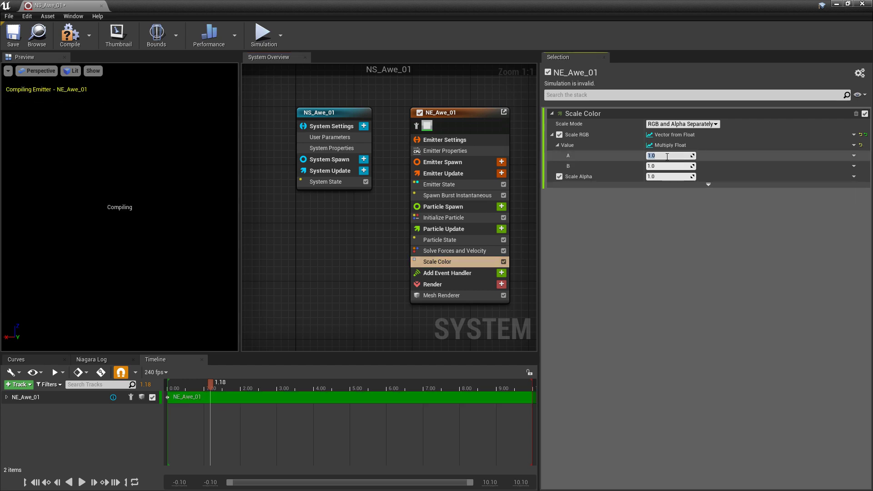
text(150)
key(Return)
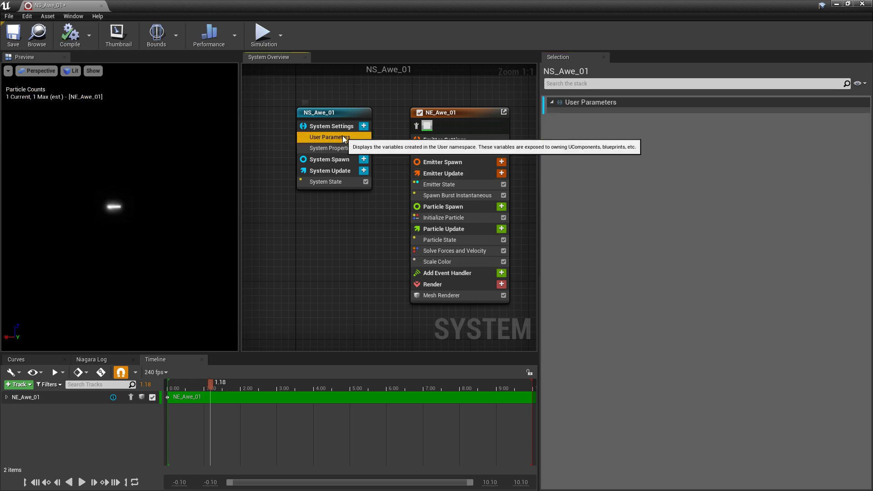
Add a float user parameter named MyVeeryAwesomeFLOAT with default value 1
click(364, 127)
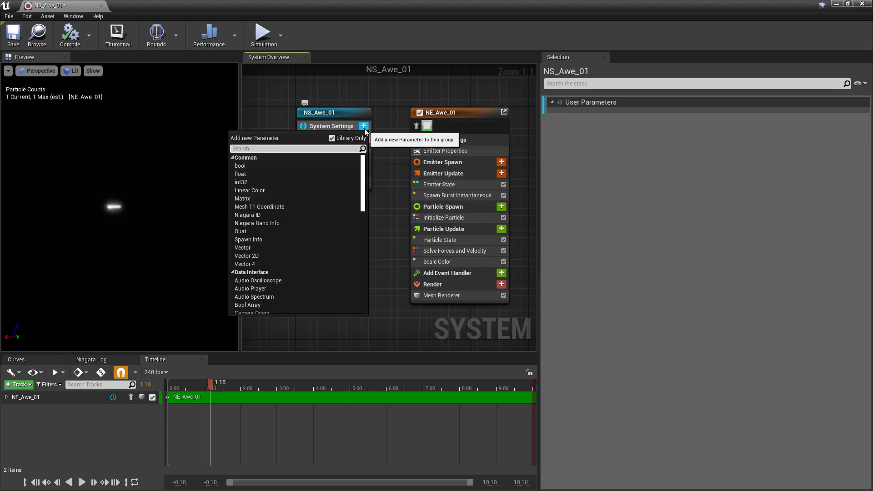
text(float)
key(Return)
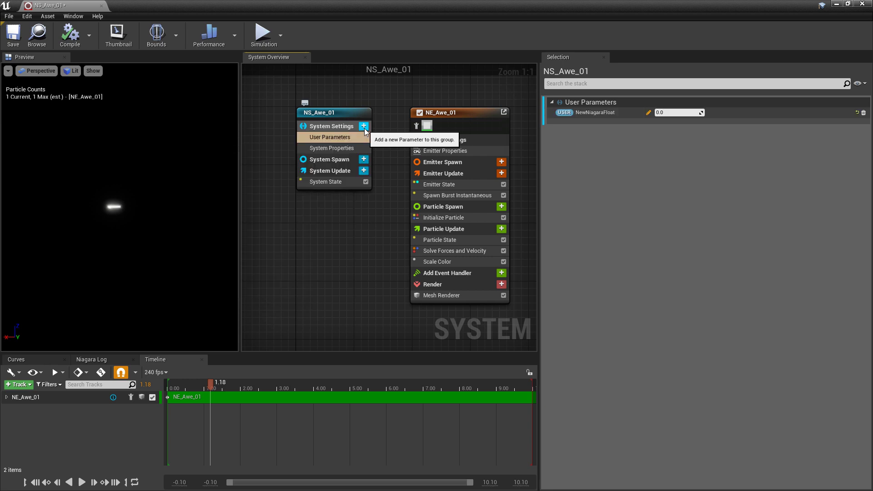
right_click(592, 118)
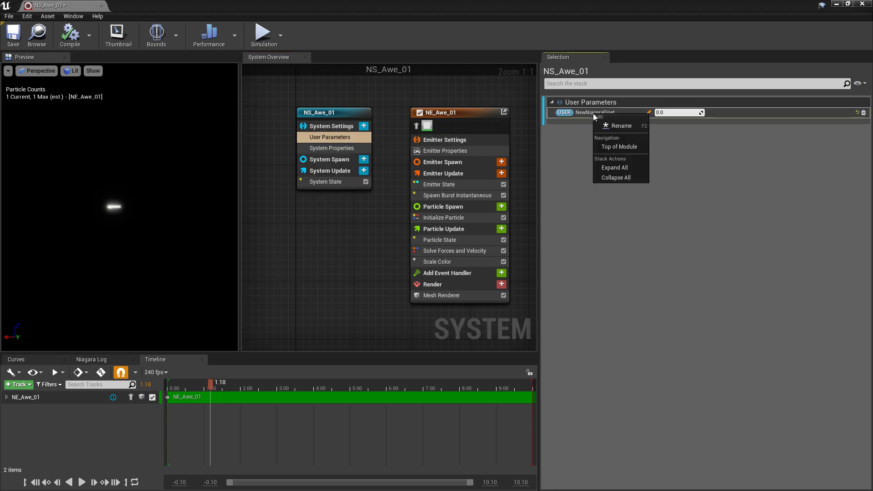
click(624, 126)
text(MyVeeryAwesomeFLOAT)
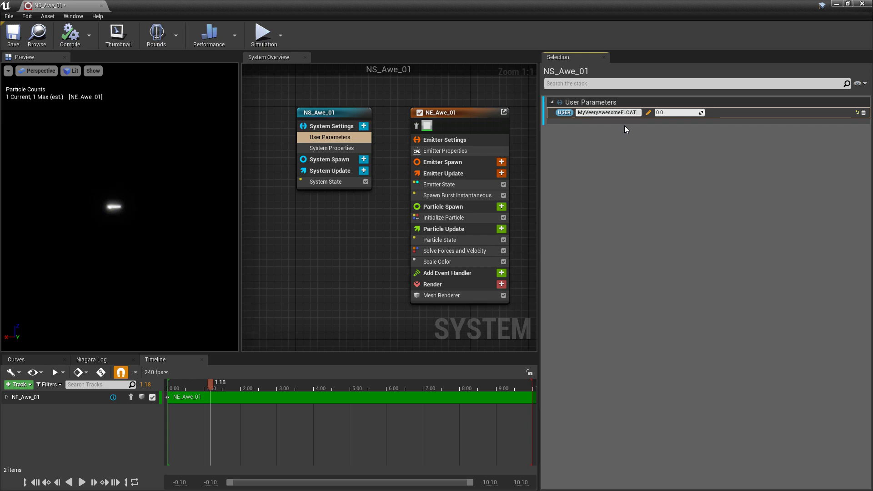
key(Return)
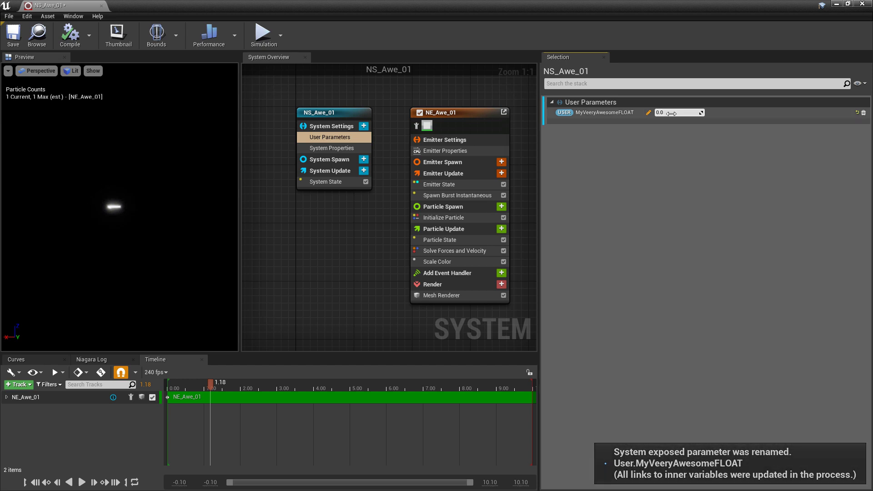
click(671, 113)
text(1)
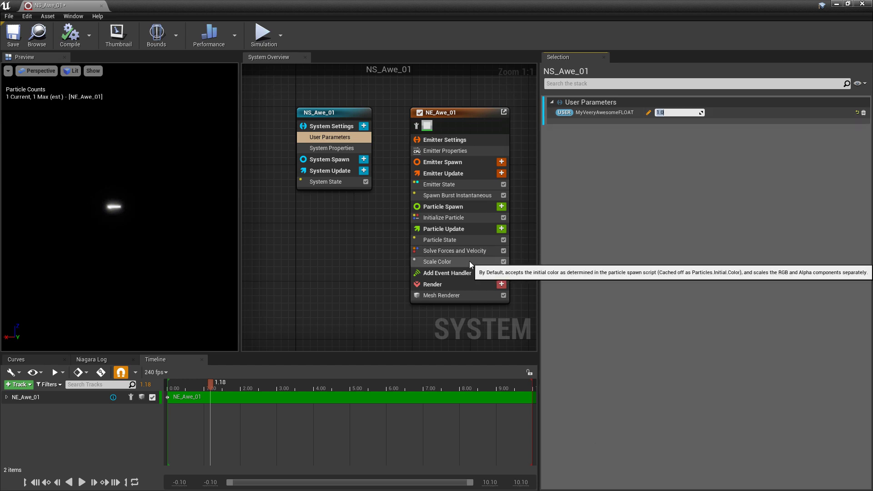
Bind Scale Color's B multiplier to MyVeeryAwesomeFLOAT and save the system
click(448, 262)
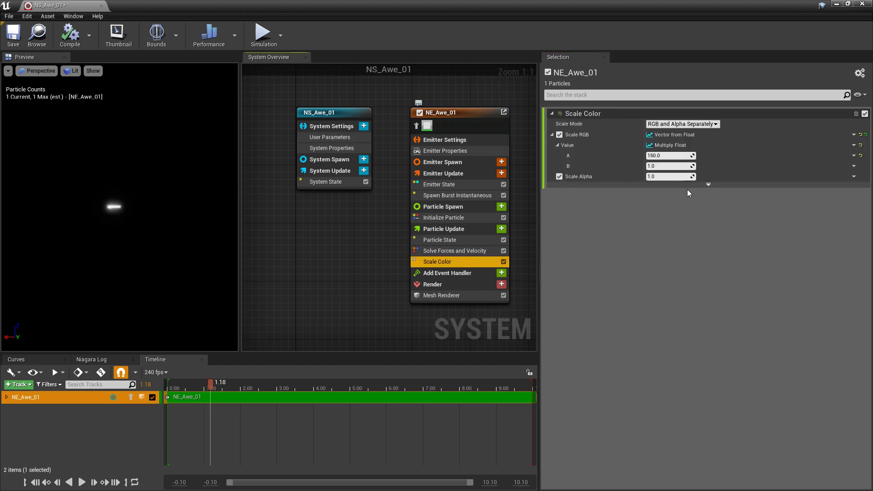
click(854, 166)
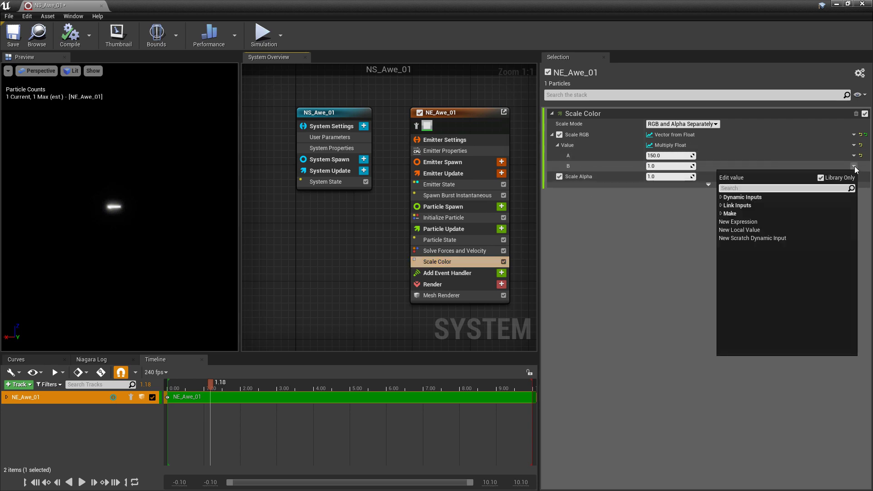
text(user)
click(791, 218)
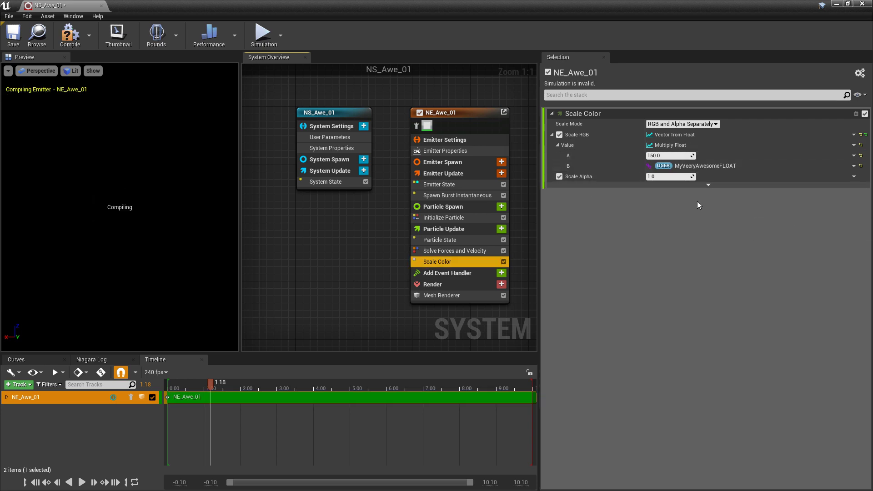
click(11, 40)
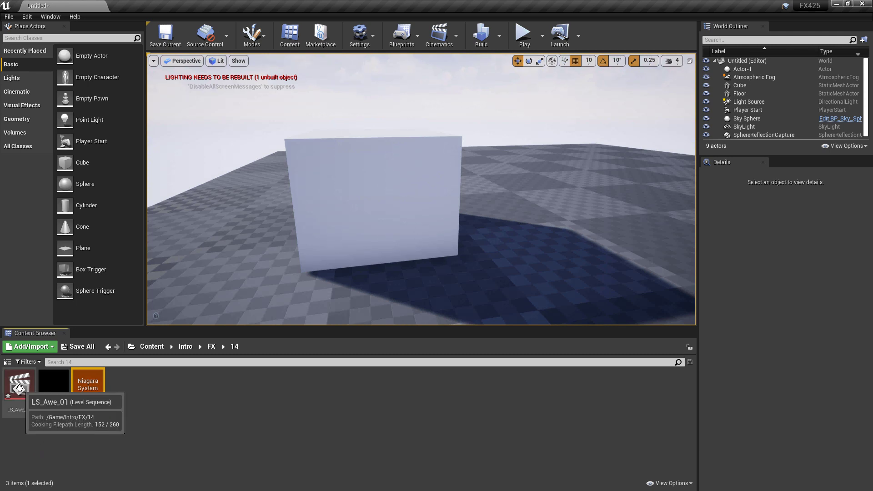
Place LS_Awe_01 in the level and the NS_Awe_01 effect on the wall
drag(19, 388, 369, 282)
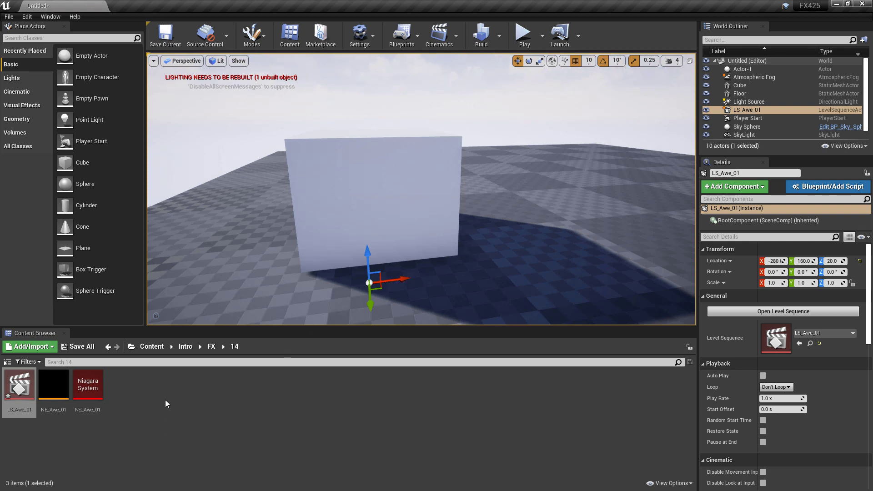
click(87, 389)
drag(87, 389, 401, 199)
Enable Force Solo on the NS_Awe_01 effect actor
click(762, 411)
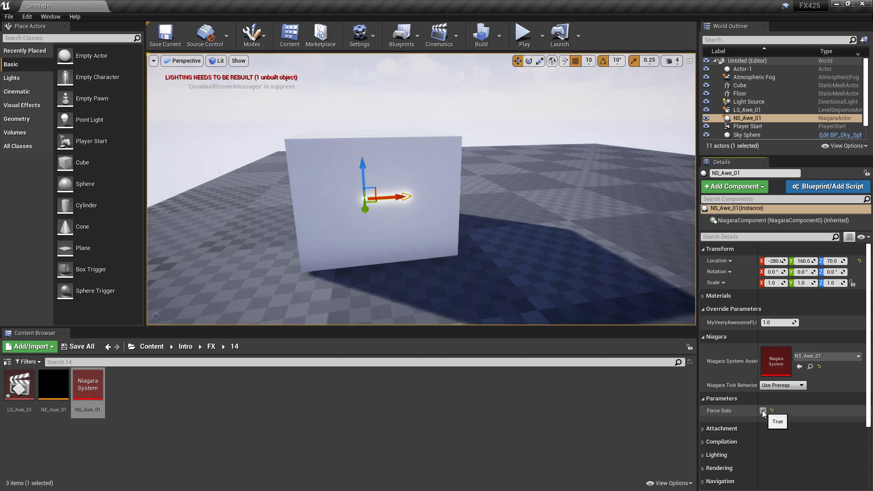
click(523, 314)
click(196, 435)
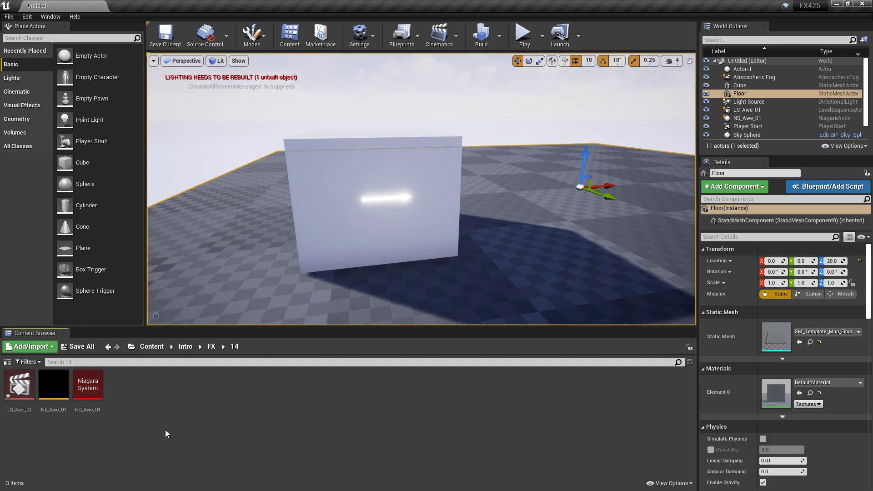
Open LS_Awe_01 in Sequencer and resize the window so the level shows
double_click(20, 385)
drag(459, 7, 398, 212)
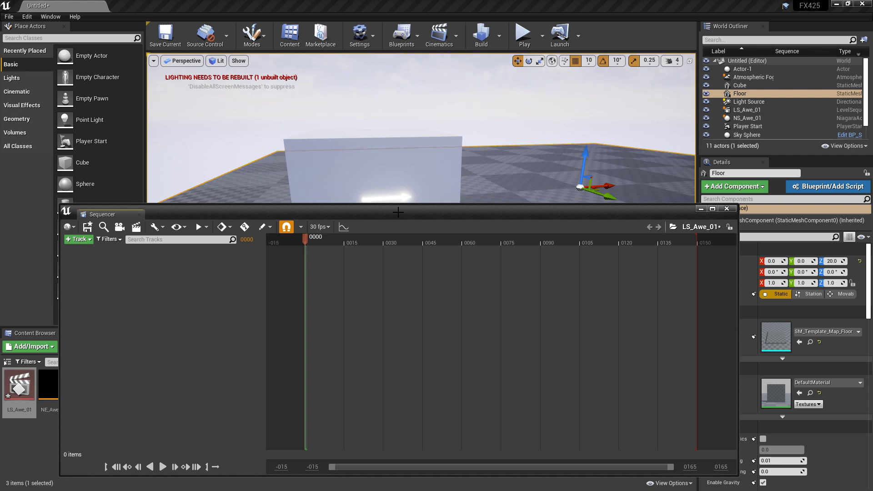
click(79, 241)
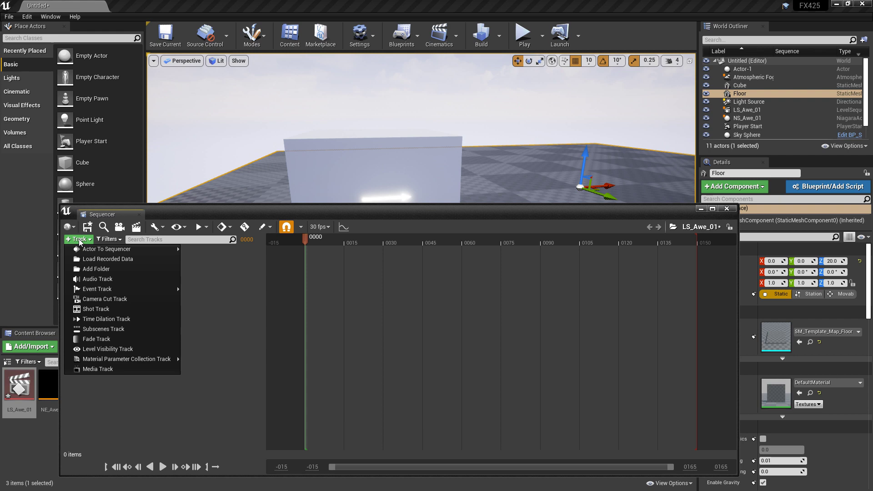
drag(427, 220, 418, 233)
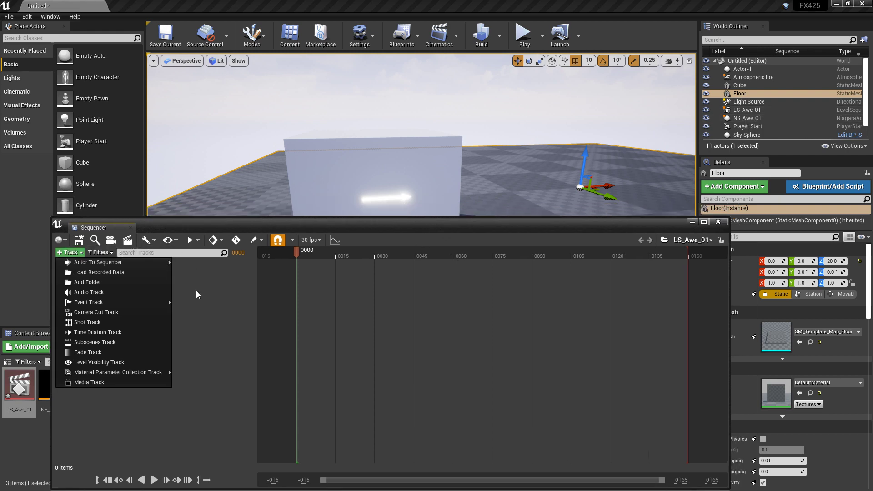
Add the NS_Awe_01 actor from the World Outliner as a sequence track
click(748, 120)
click(748, 119)
drag(553, 177, 91, 279)
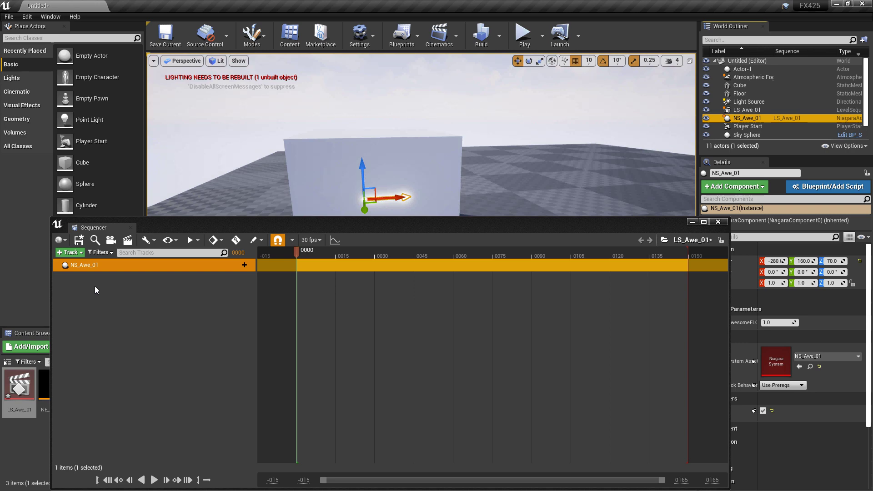
Add a NiagaraComponent0 sub-track under the NS_Awe_01 track
click(239, 266)
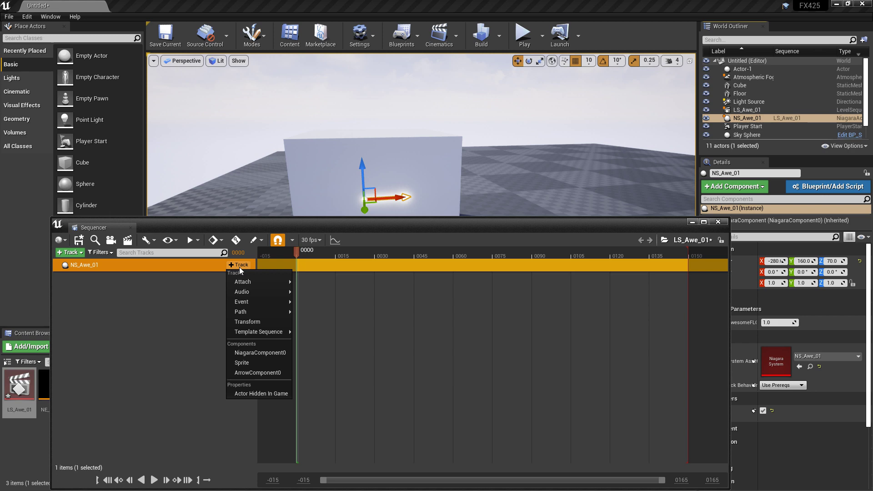
click(263, 354)
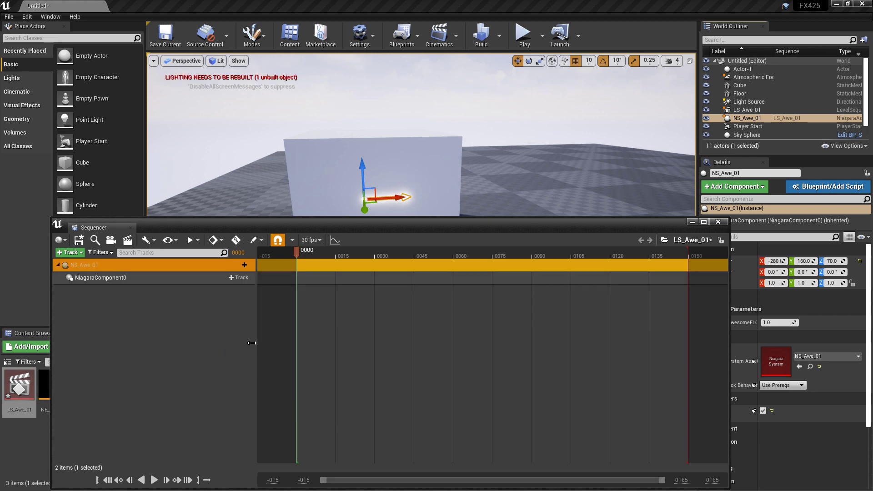
click(239, 278)
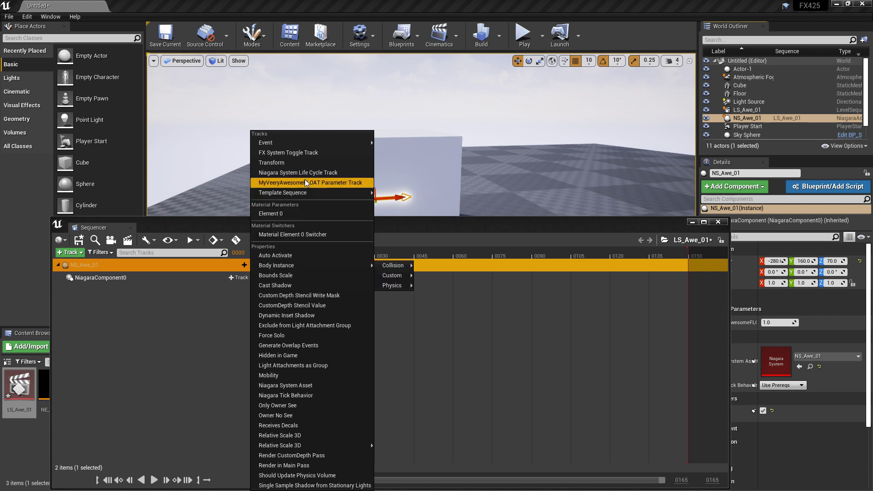
Add a MyVeeryAwesomeFLOAT key at frame 0000 with a value of 20
click(290, 184)
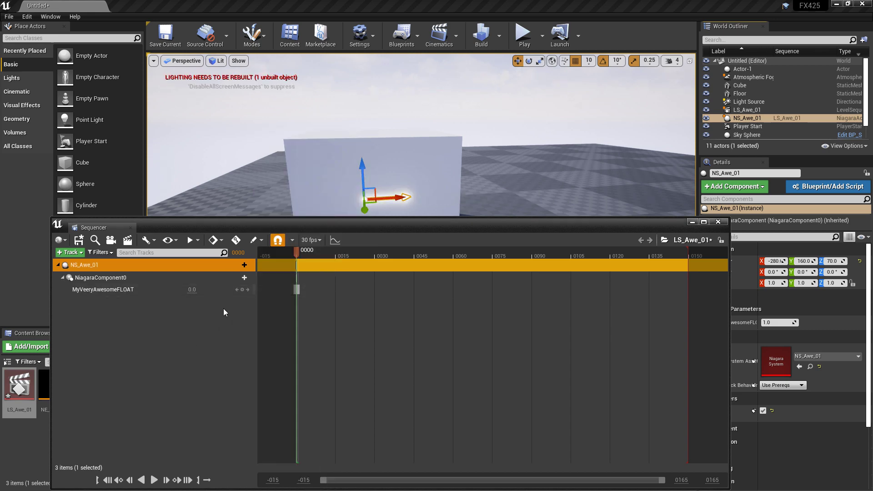
click(242, 289)
click(192, 289)
text(20)
key(Return)
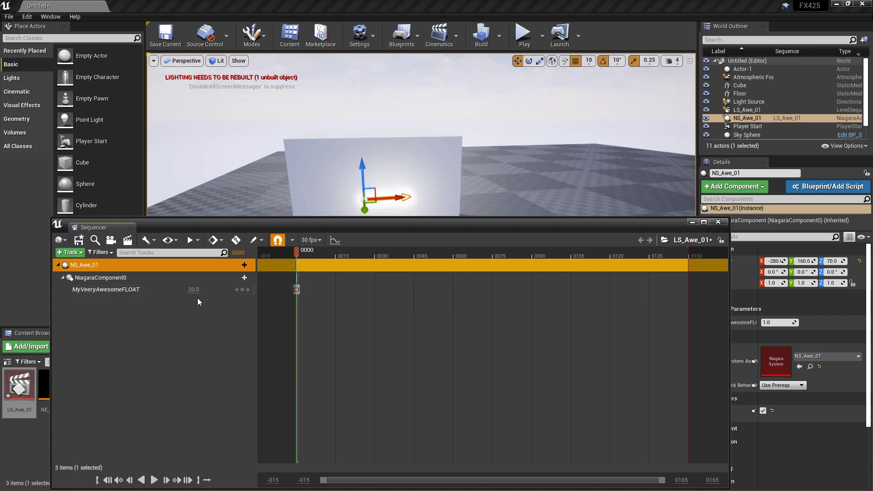
Key MyVeeryAwesomeFLOAT at 0 on frame 0150, then scrub back to preview the fade
drag(296, 250, 375, 251)
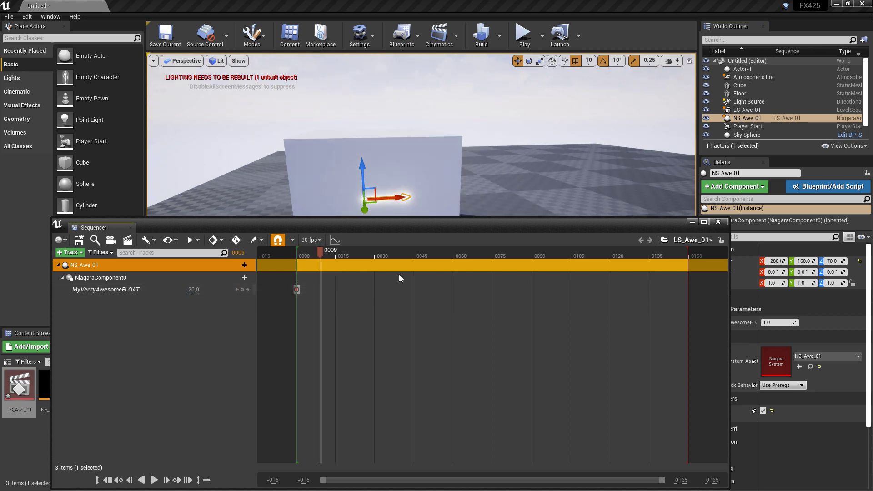
drag(433, 280, 689, 306)
click(191, 289)
text(0)
key(Return)
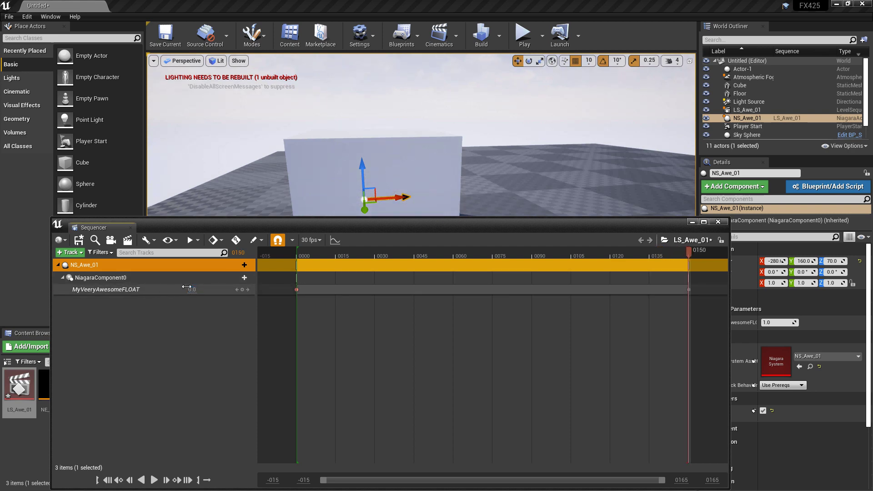
drag(689, 252, 674, 333)
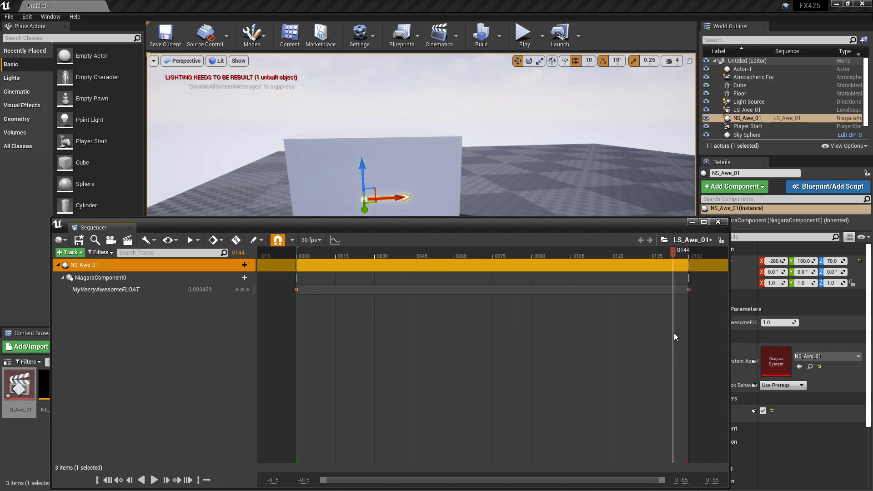
Minimize Sequencer, select LS_Awe_01, and run a quick test play of the level
click(691, 223)
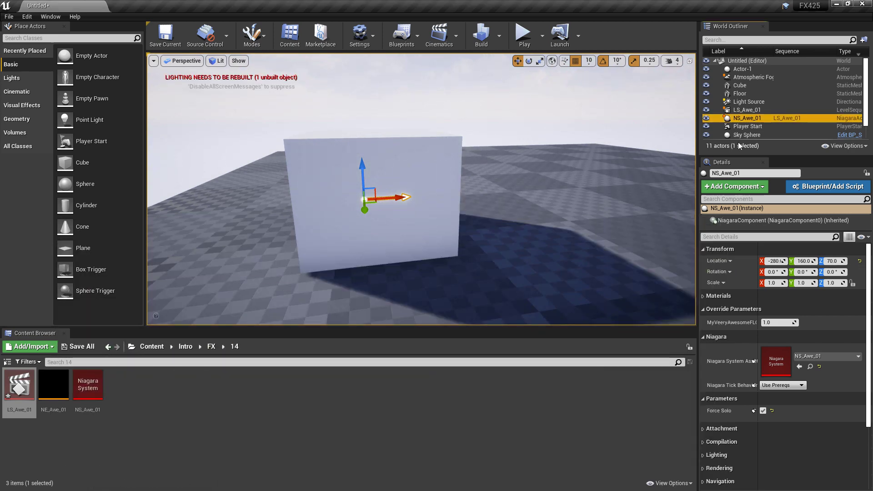
click(747, 110)
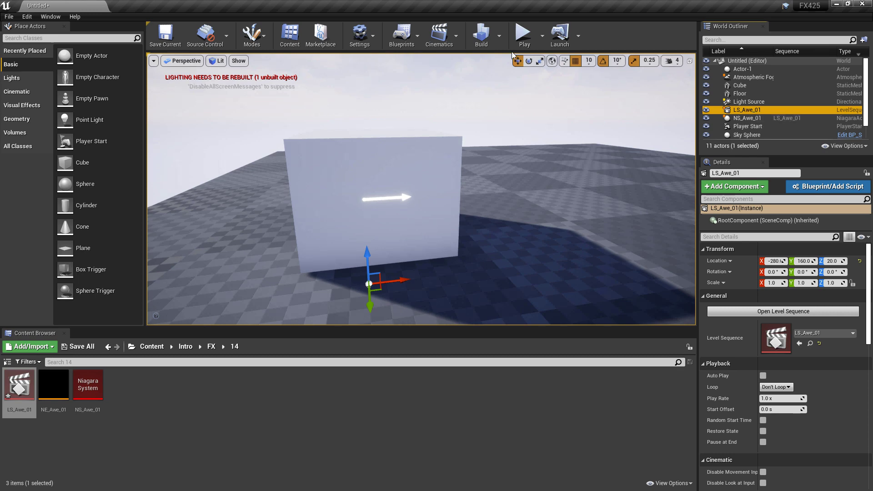
click(525, 38)
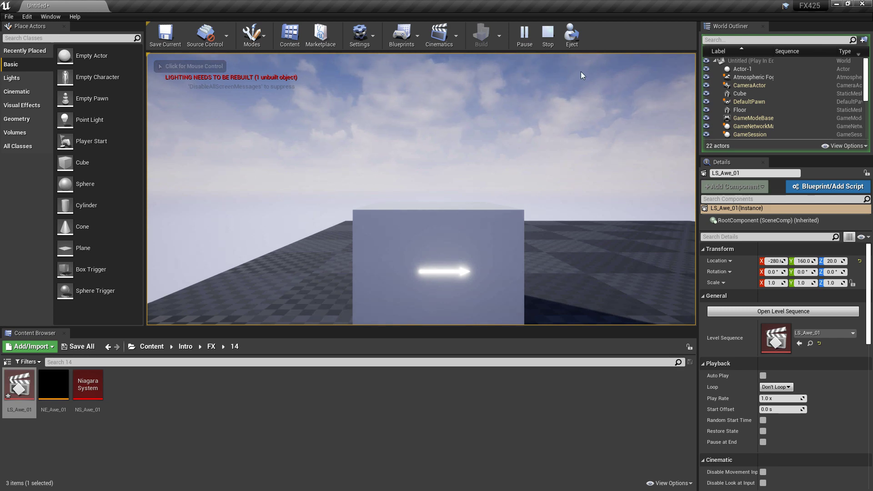
click(548, 39)
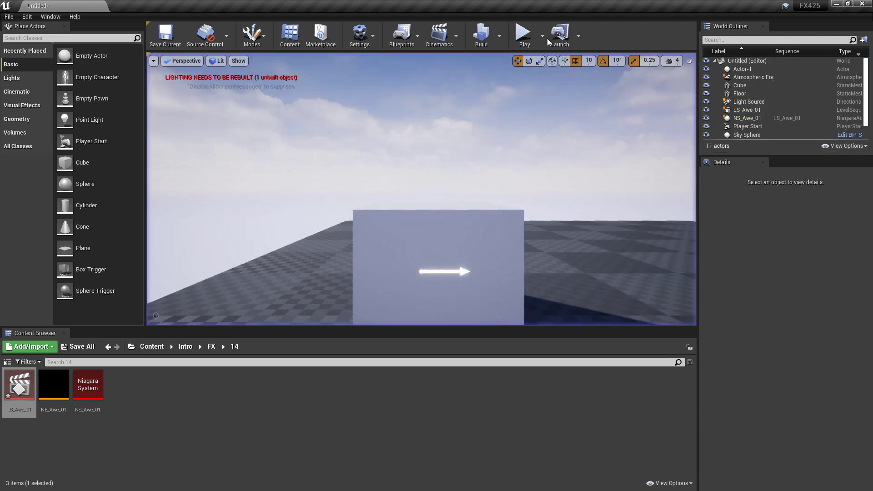
Enable Auto Play on the LS_Awe_01 actor and test-play the level again
click(748, 110)
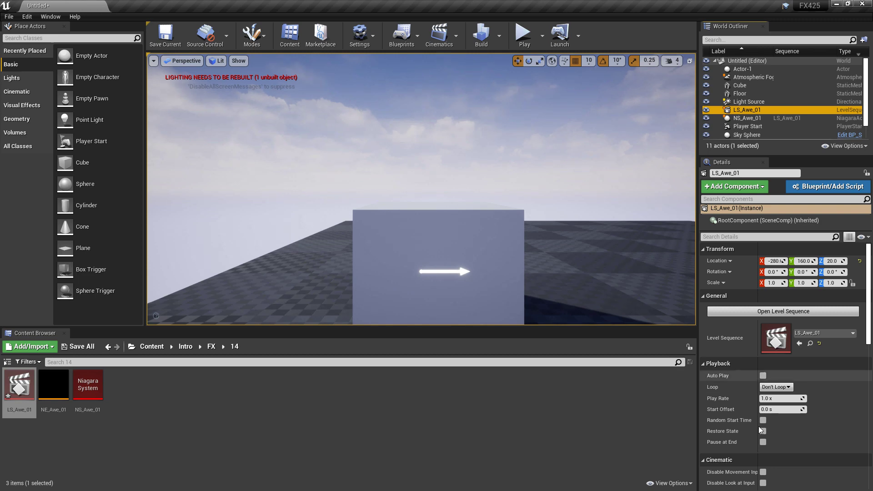
click(763, 375)
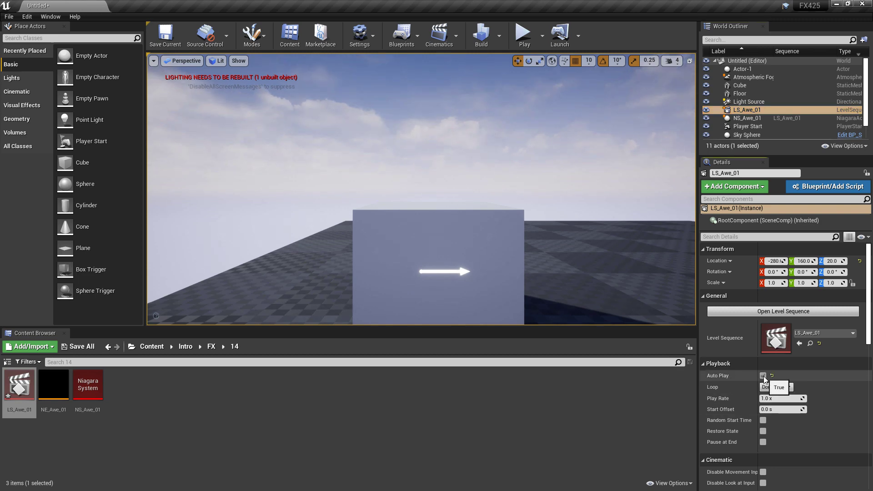
click(525, 46)
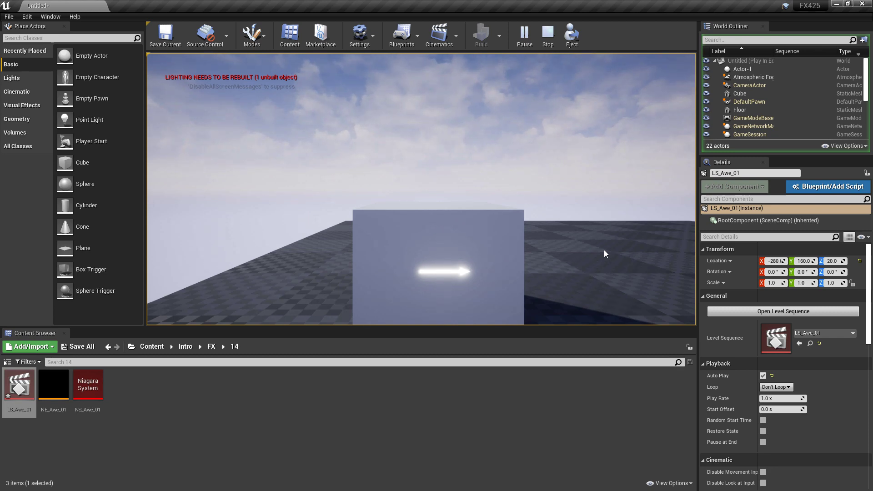
click(547, 36)
Reopen the LS_Awe_01 sequence, scrub through the fade, and minimize it
double_click(23, 391)
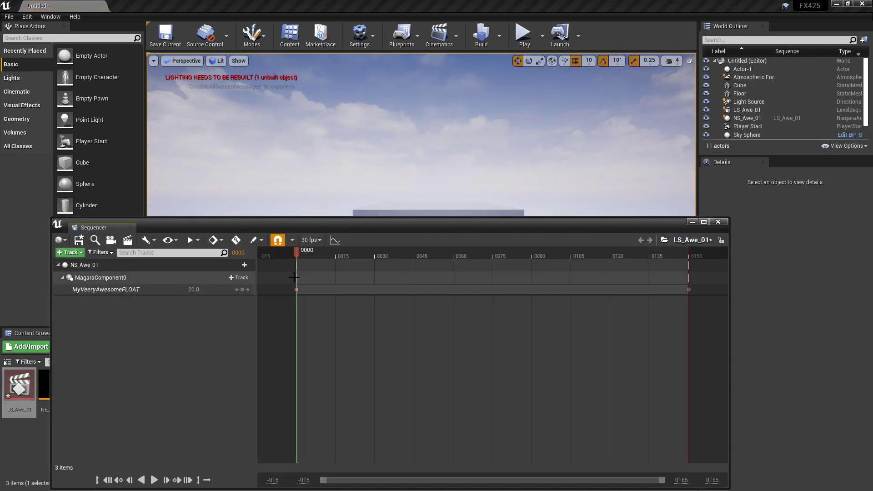
drag(293, 252, 689, 315)
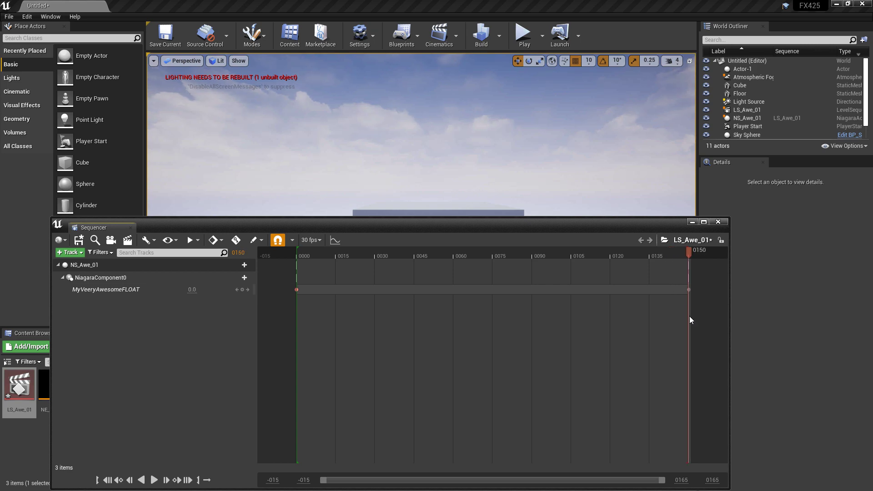
click(692, 222)
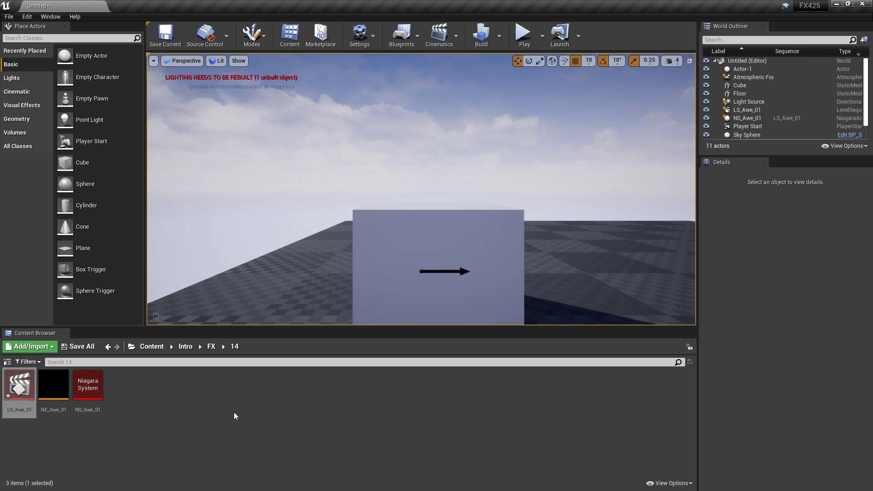
Set NS_Awe_01's user parameter MyVeeryAwesomeFLOAT to 0.0 and save the system
double_click(96, 387)
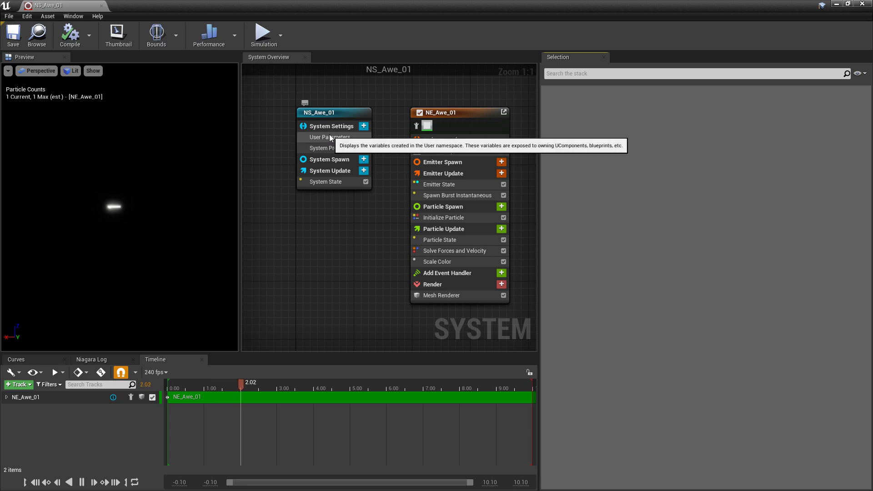
click(330, 137)
click(670, 113)
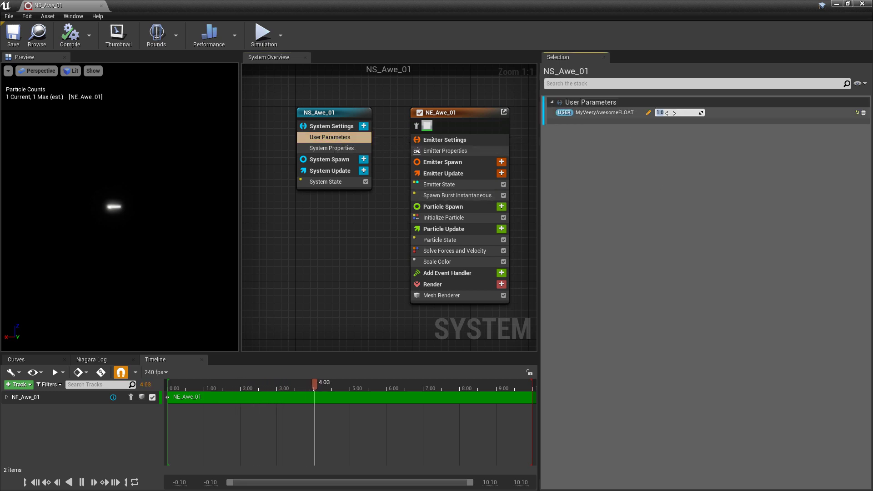
text(0)
key(Return)
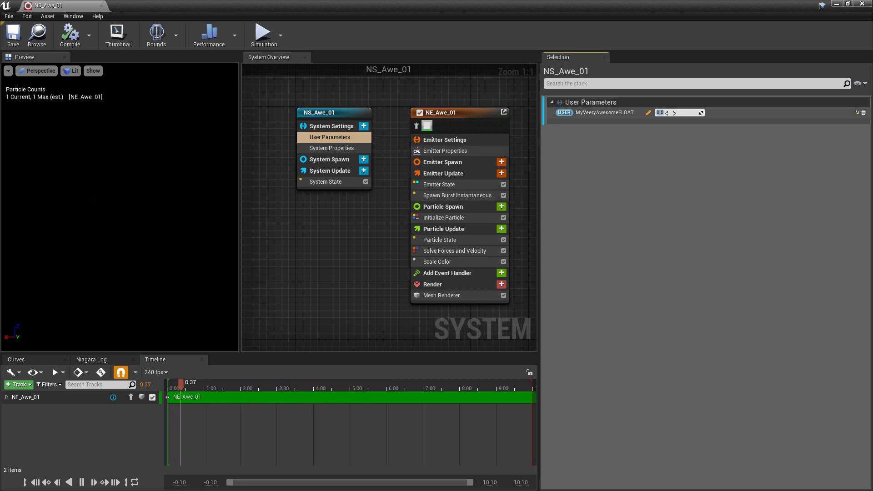
key(ctrl+s)
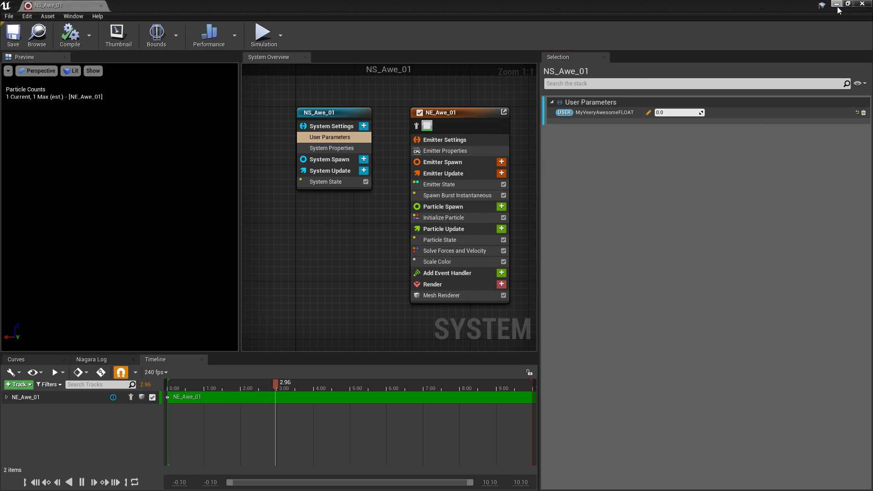
click(837, 5)
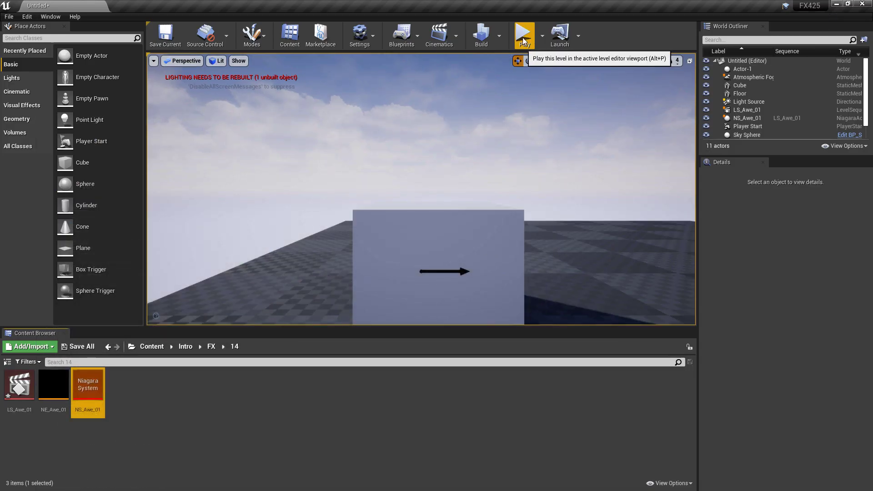
Test-play the level, then turn off Auto Play on the LS_Awe_01 sequence actor
click(524, 40)
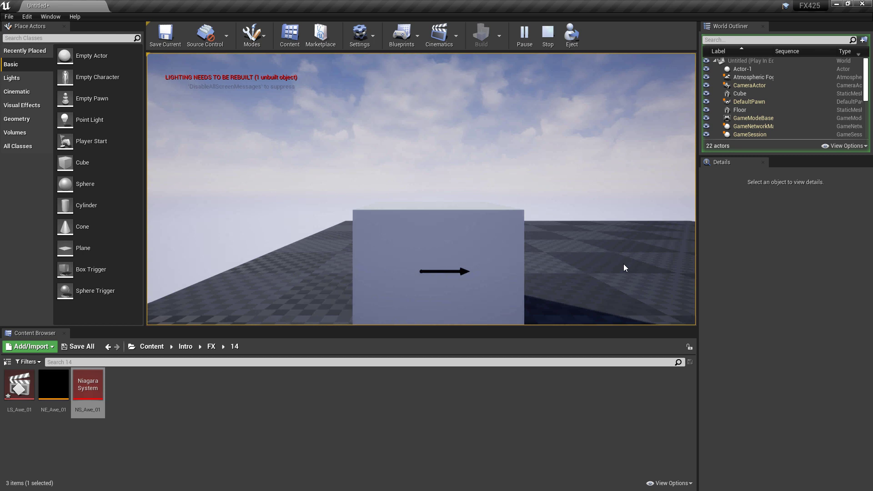
click(548, 35)
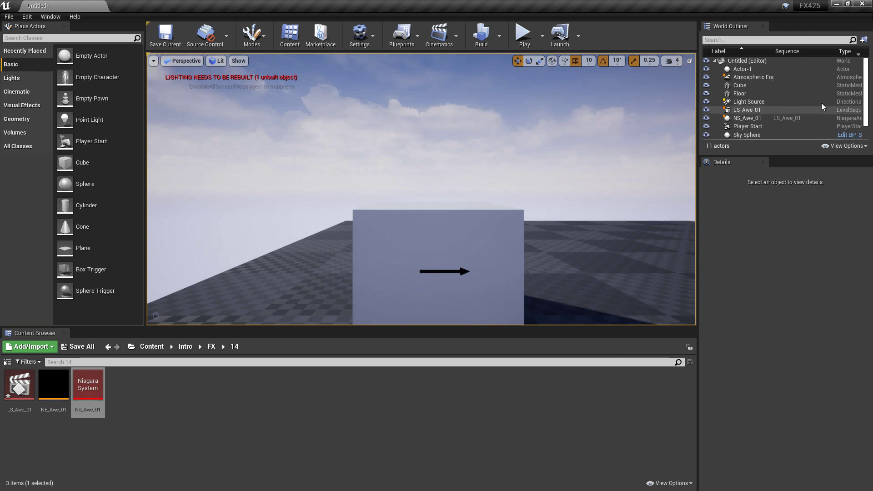
click(745, 118)
click(745, 109)
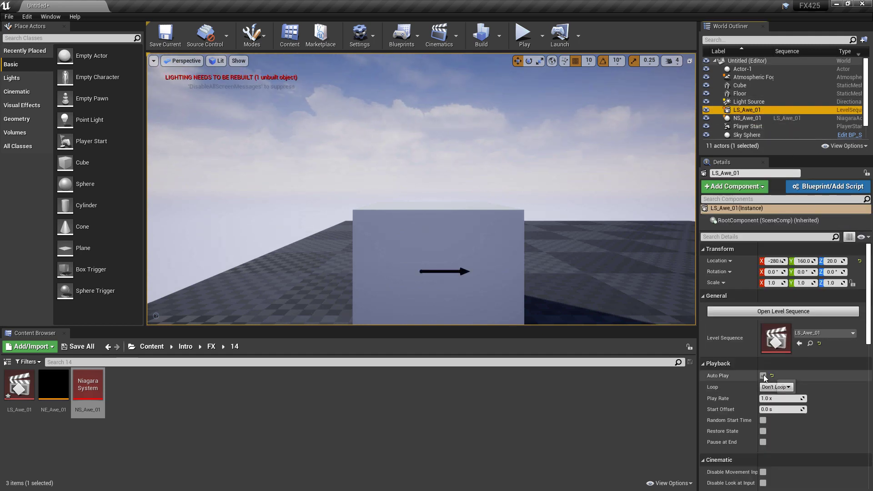
click(763, 375)
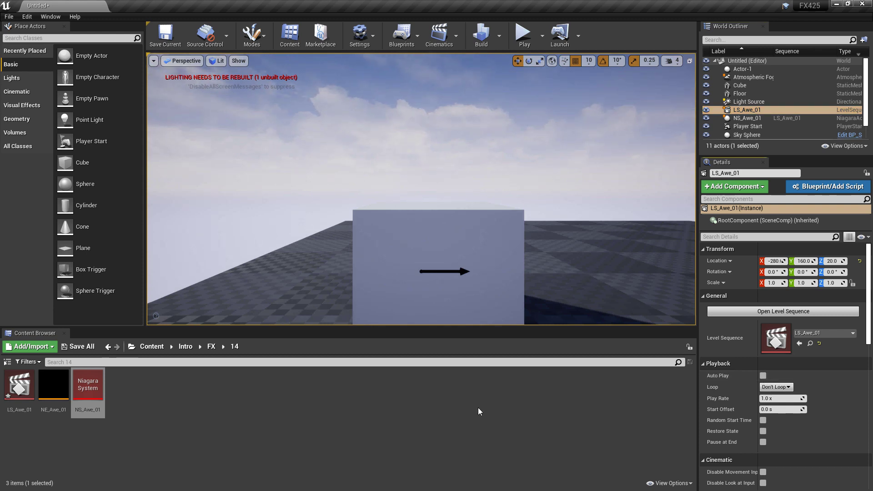
Create an Actor Blueprint Class named BP_Awe_01 in the Content Browser
right_click(143, 394)
click(195, 177)
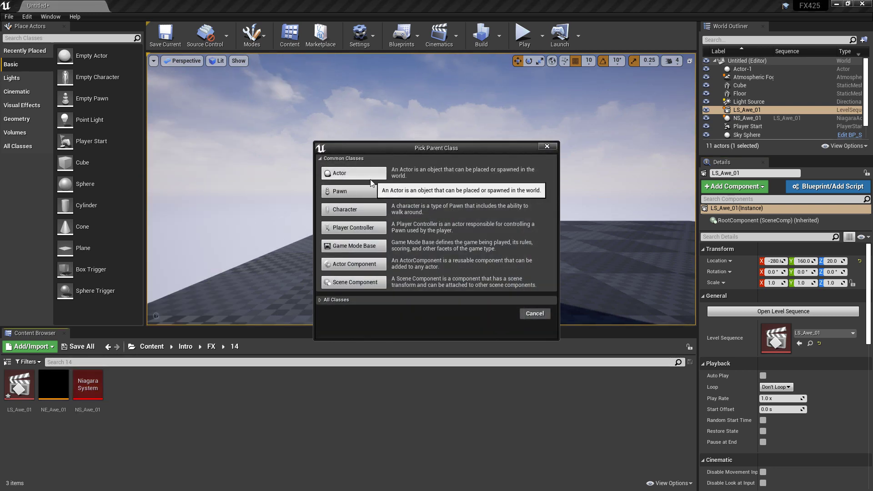
click(367, 180)
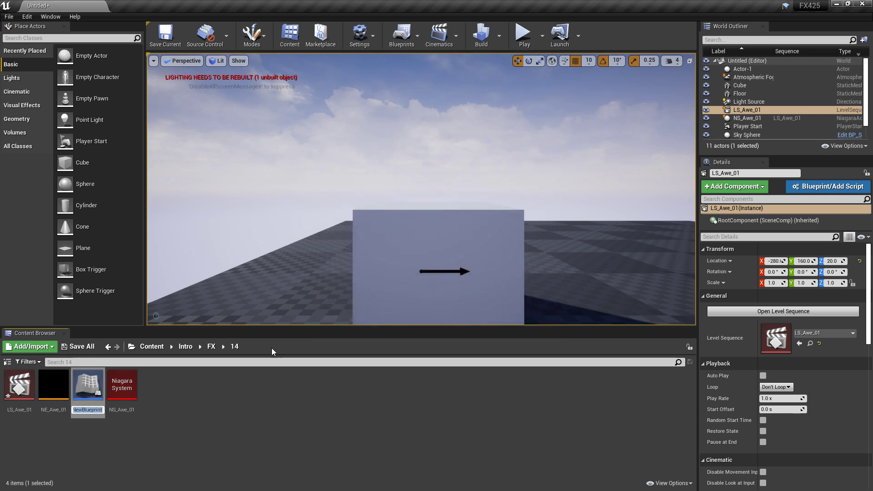
text(BP_)
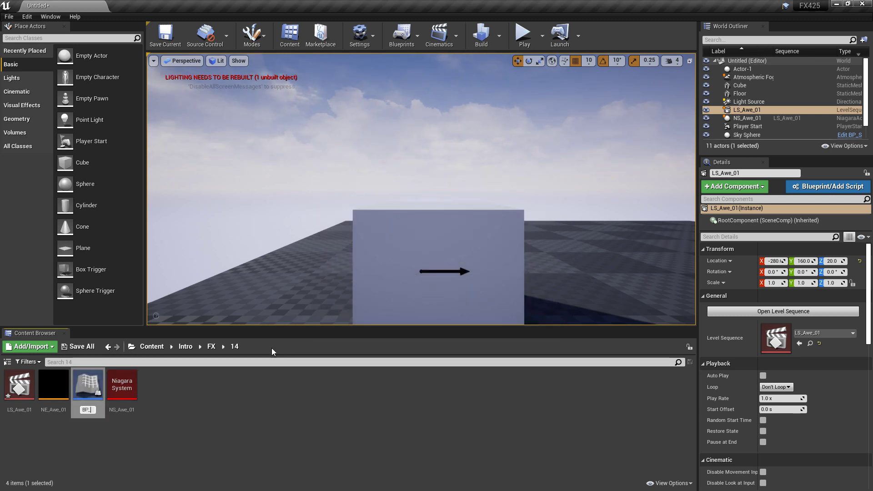
text(Awe)
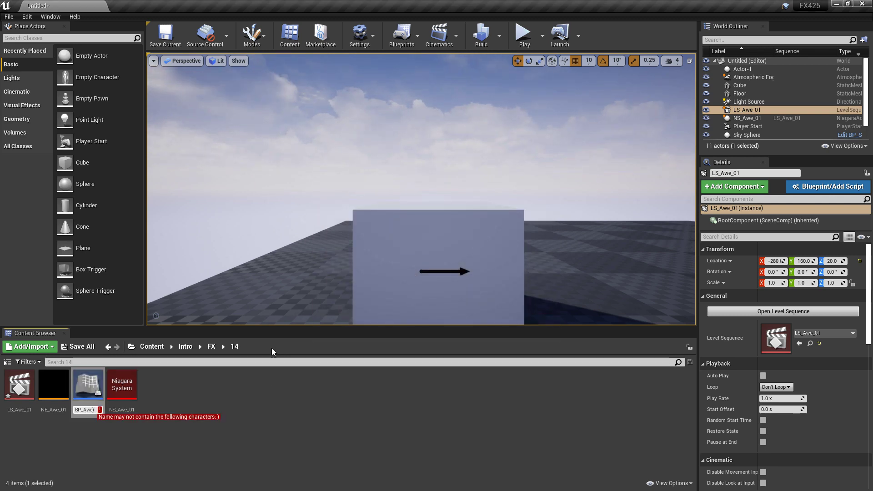
text(_01)
key(Return)
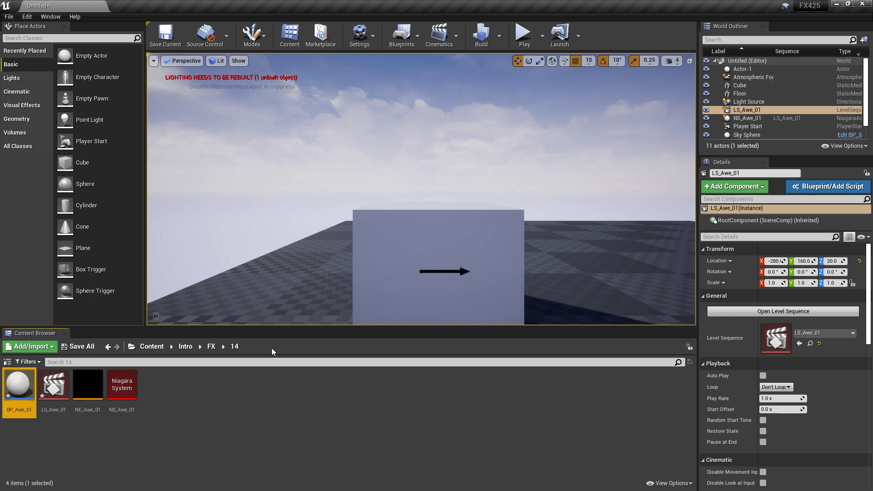
Open BP_Awe_01 and try adding LS_Awe_01 to its components
double_click(28, 397)
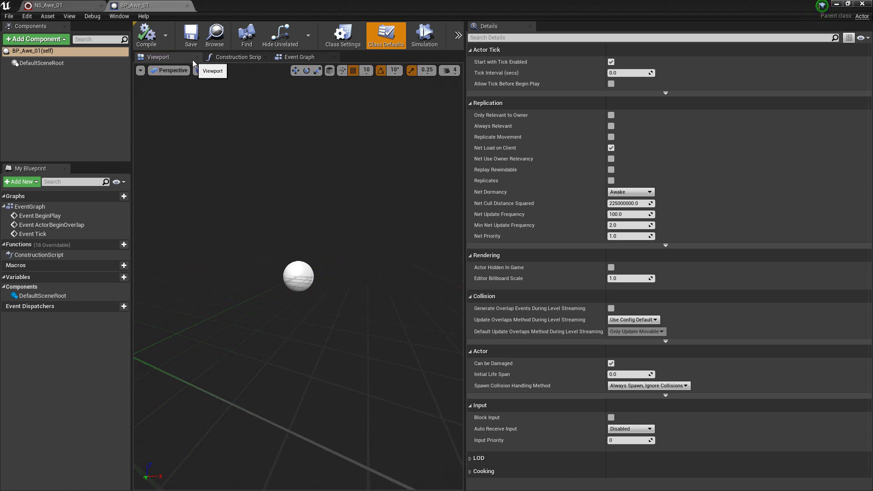
drag(303, 5, 499, 104)
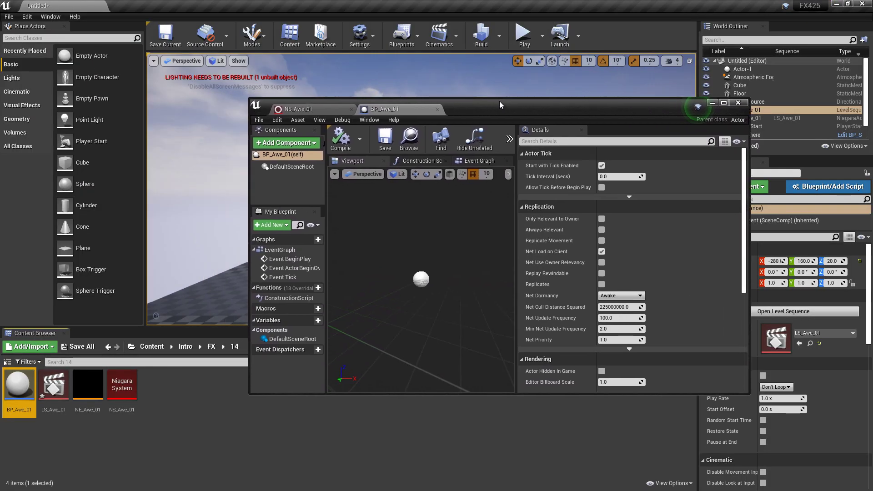
click(289, 144)
text(level)
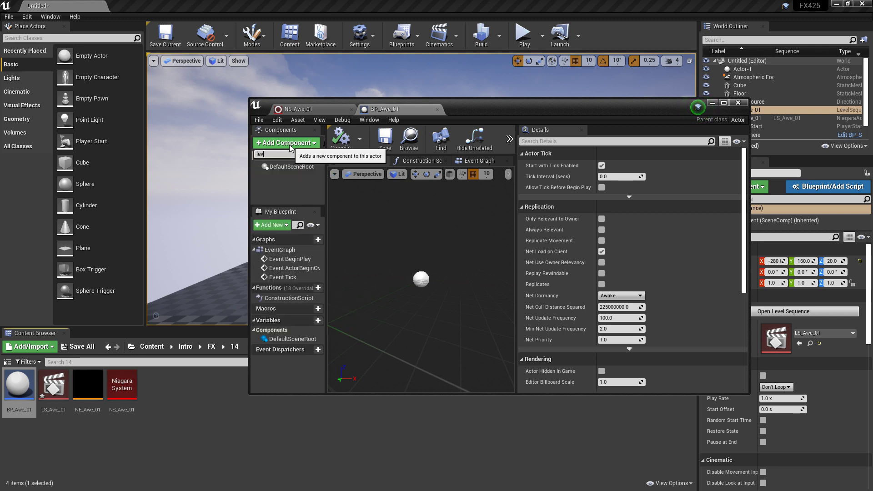
key(BackSpace)
key(BackSpace)
key(BackSpace)
key(BackSpace)
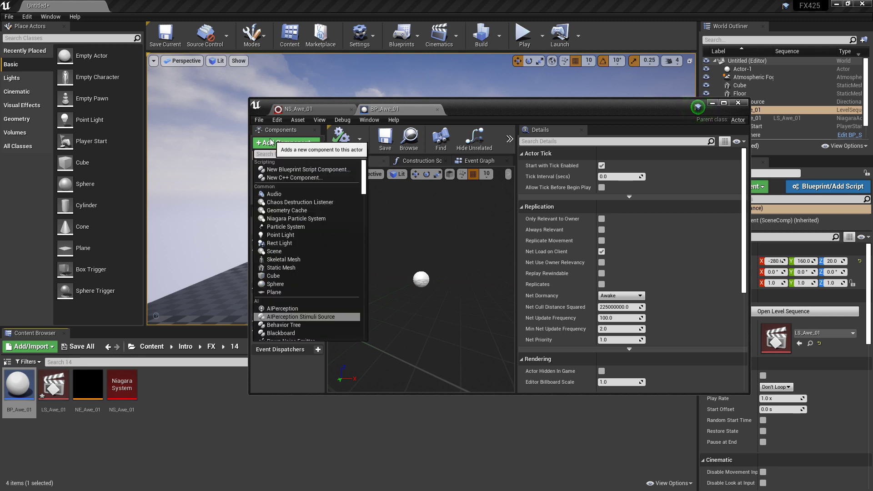
drag(53, 385, 280, 179)
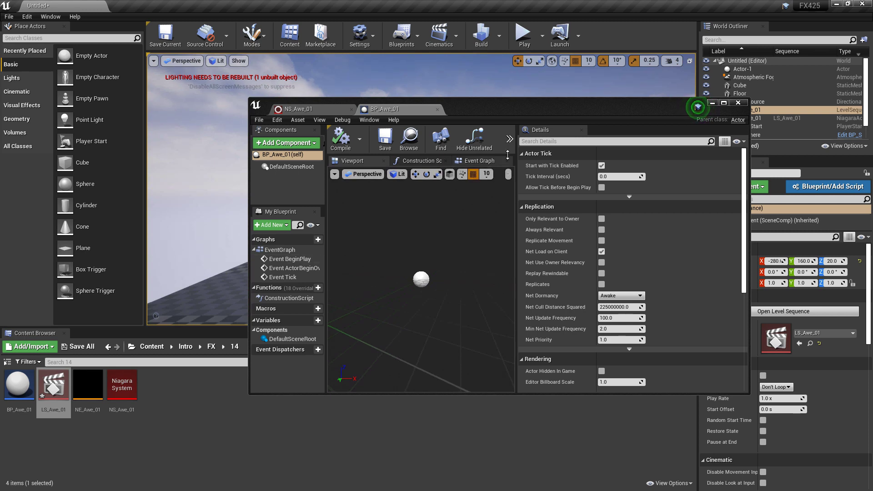
In the Event Graph, delete the ActorBeginOverlap and Tick event nodes
double_click(497, 109)
click(300, 59)
drag(361, 406, 159, 200)
key(Delete)
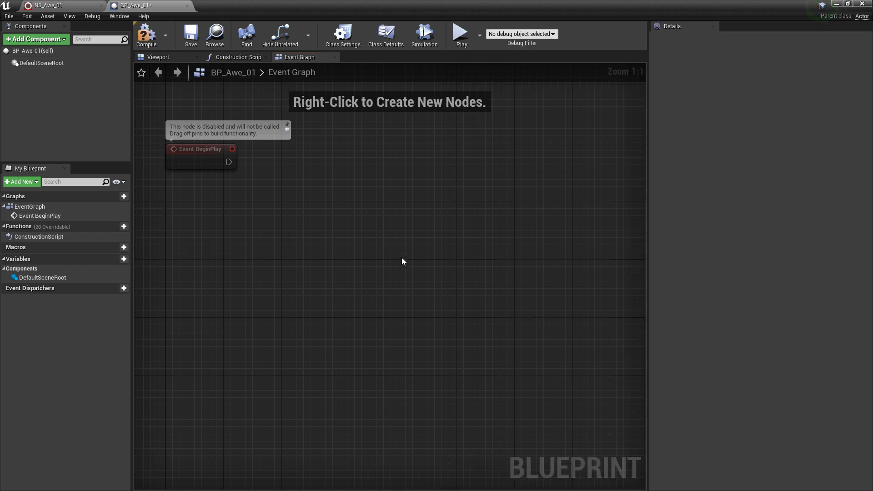
Add a Create Level Sequence Player node to the Event Graph
right_click(389, 244)
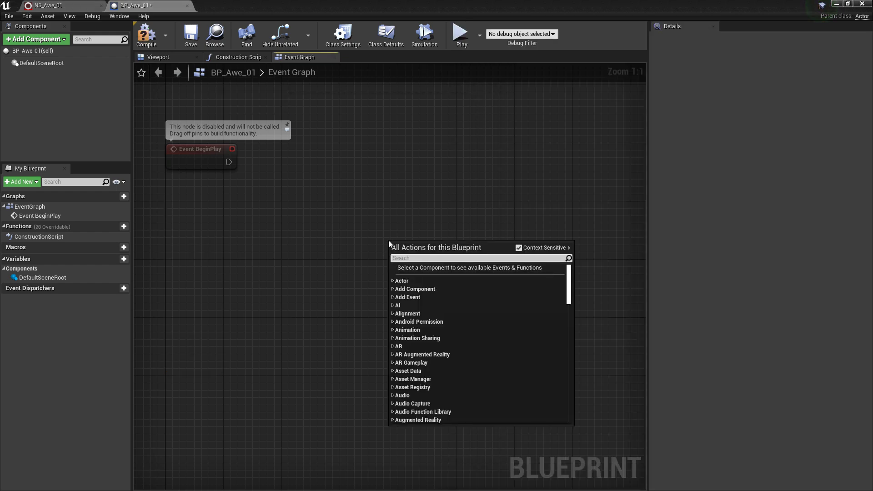
text(create)
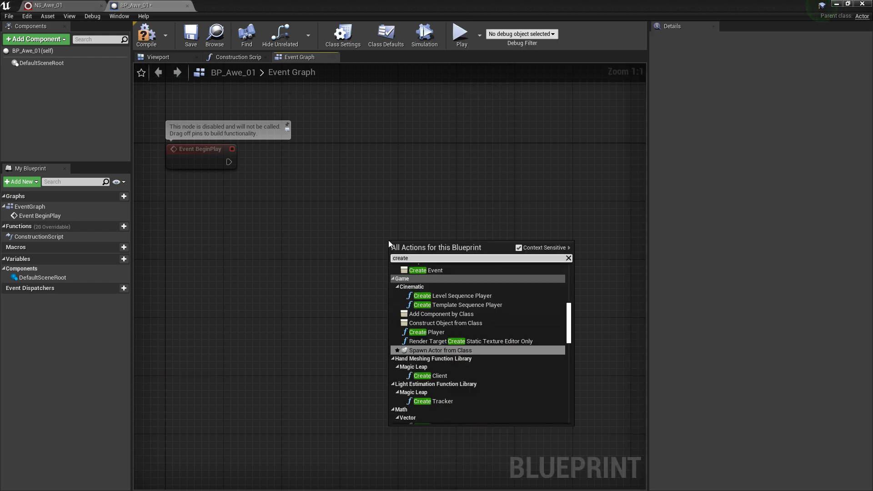
text( level)
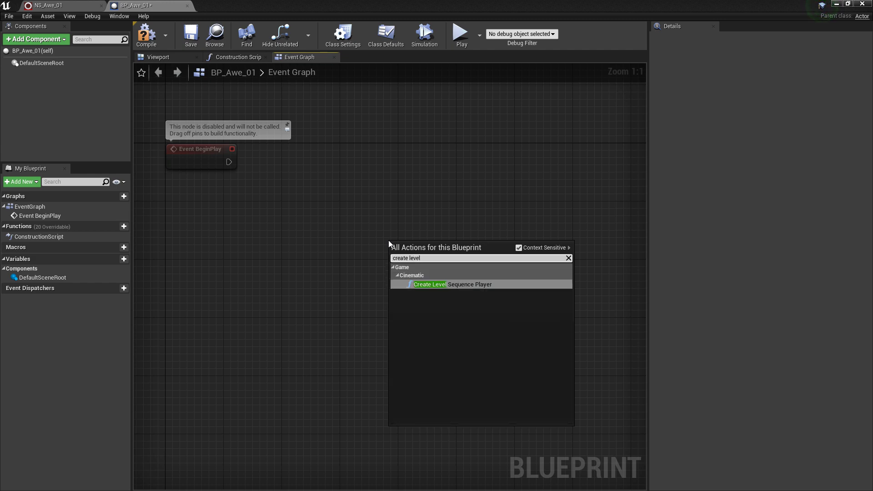
key(Return)
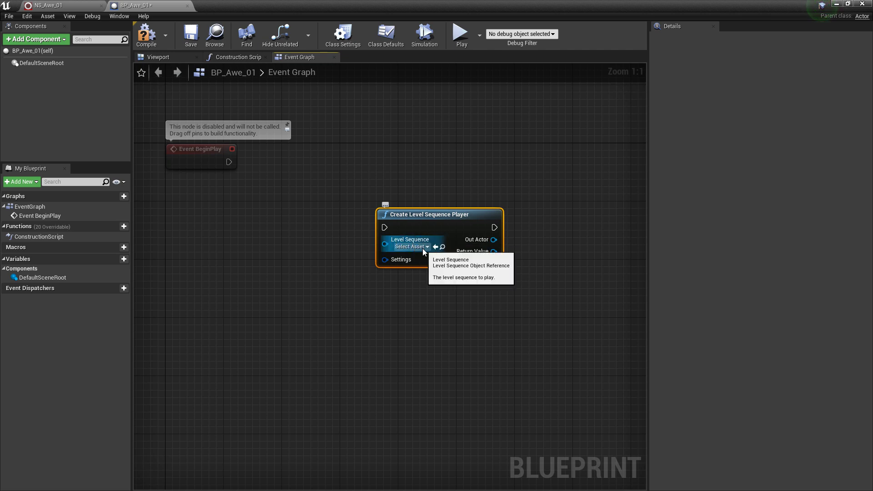
click(423, 248)
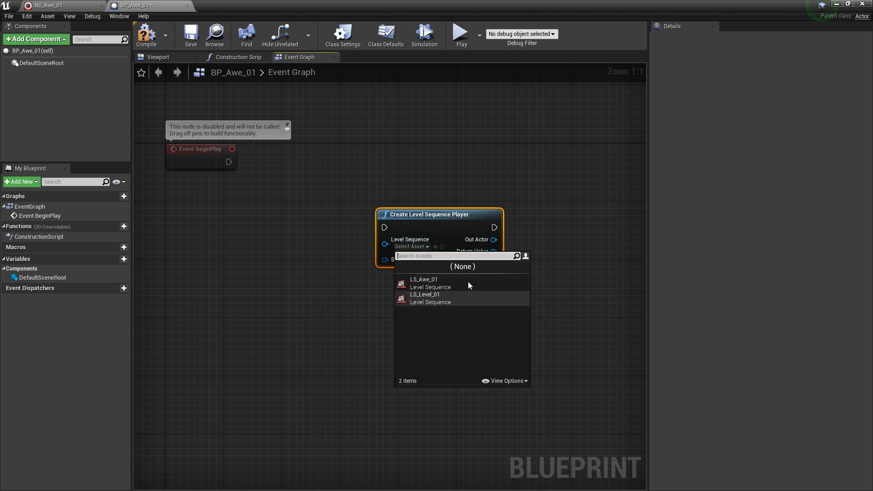
Promote its Level Sequence input to a variable, compile, and default it to LS_Awe_01
right_click(384, 244)
click(416, 254)
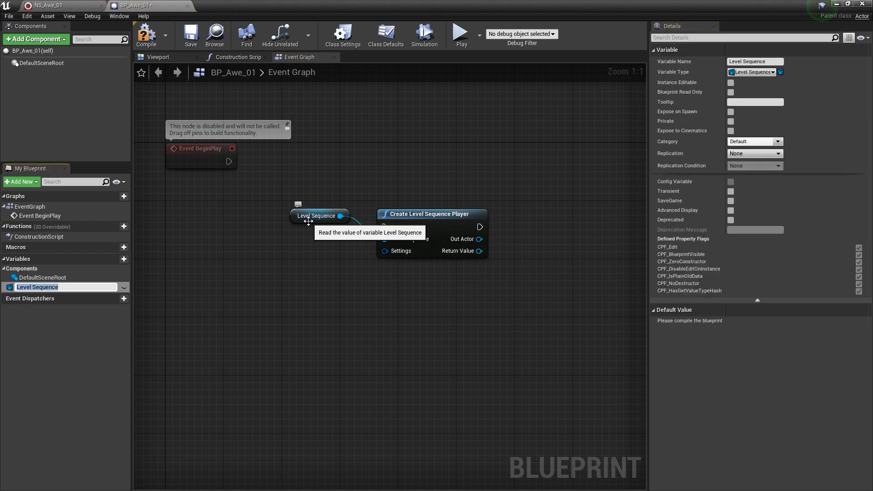
click(145, 35)
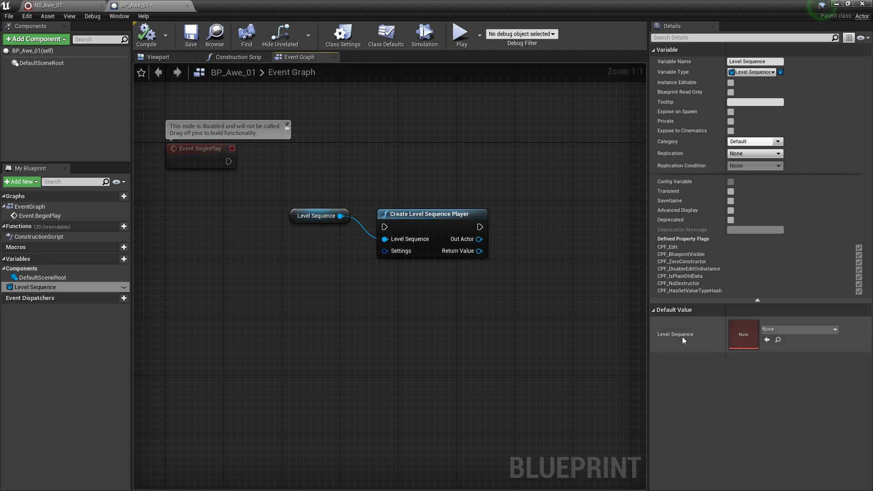
click(798, 329)
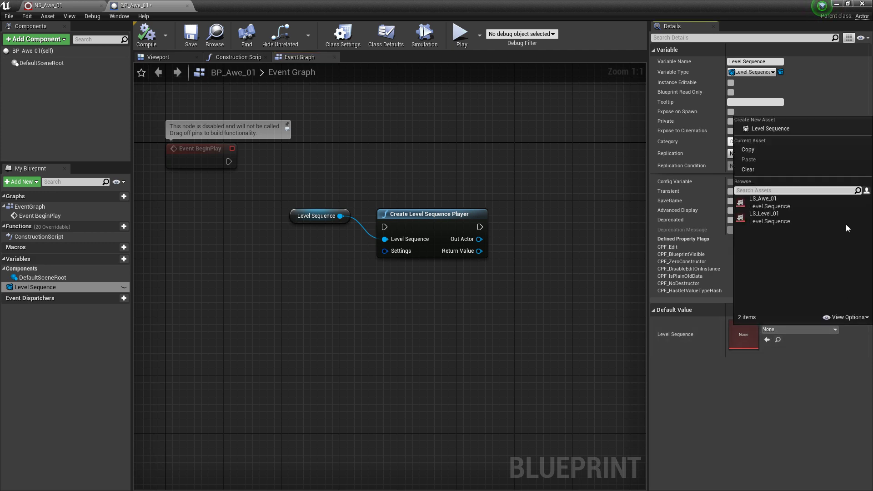
click(771, 203)
Add a Play node after Create Level Sequence Player's execution output
drag(316, 215, 309, 281)
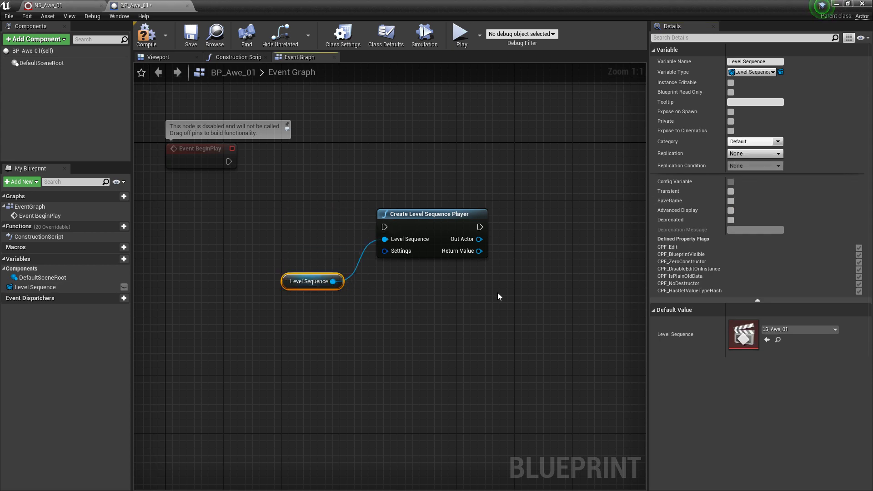
right_drag(497, 297, 419, 300)
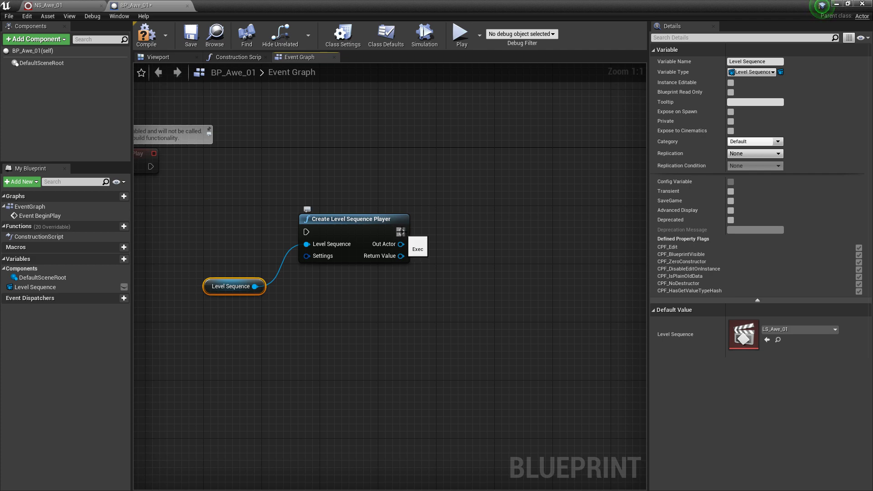
click(407, 287)
drag(400, 232, 444, 230)
text(playt)
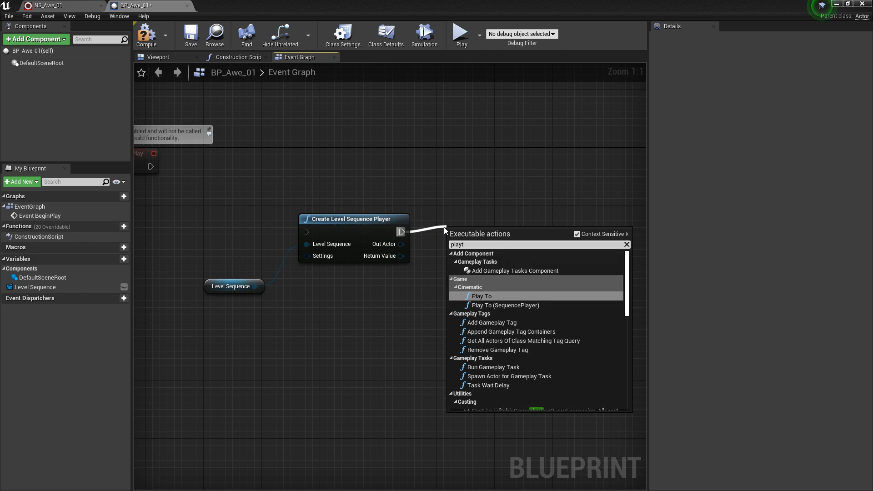
key(BackSpace)
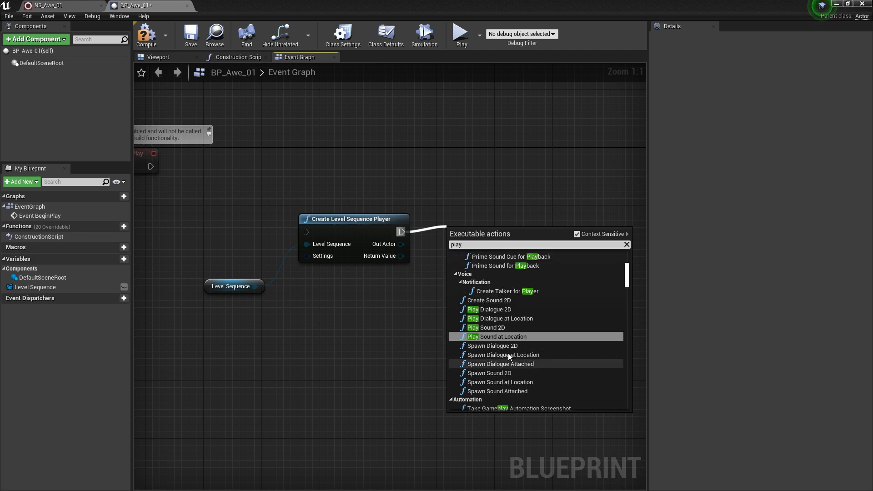
scroll(511, 351, down, 3)
scroll(511, 351, down, 5)
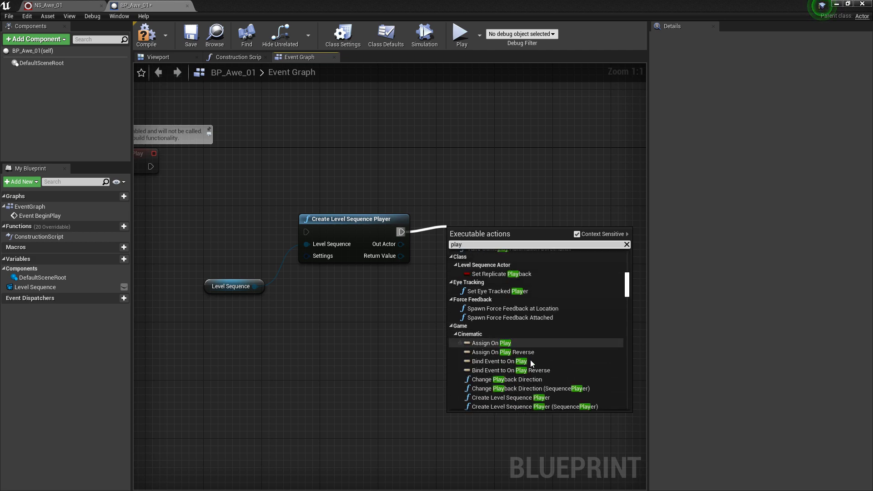
scroll(534, 361, down, 5)
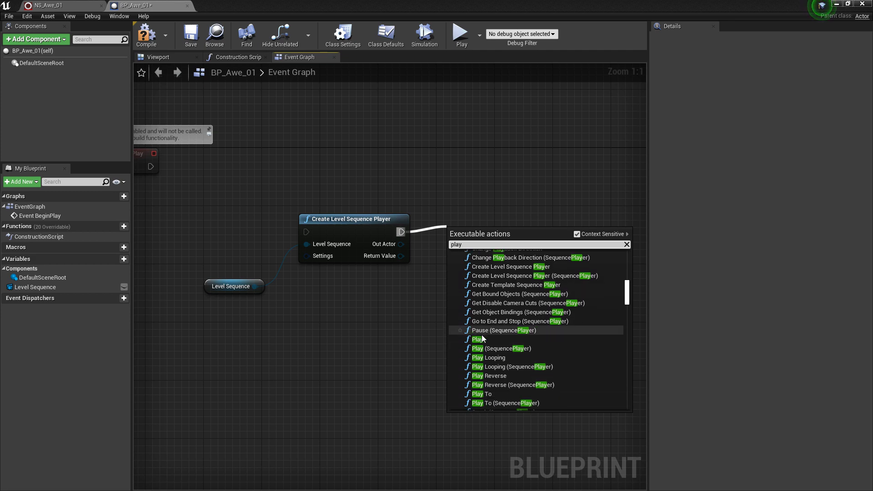
click(478, 339)
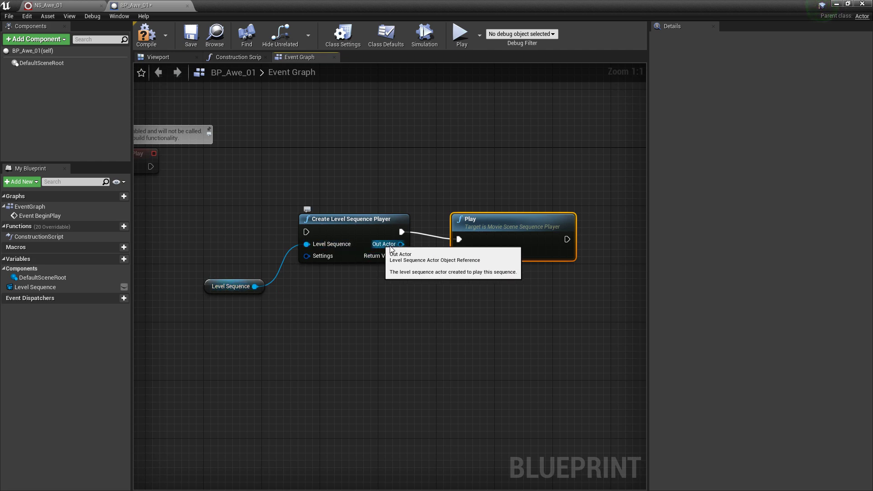
Target Play with the Out Actor's Sequence Player and tidy the node layout
drag(400, 244, 459, 252)
drag(421, 217, 495, 197)
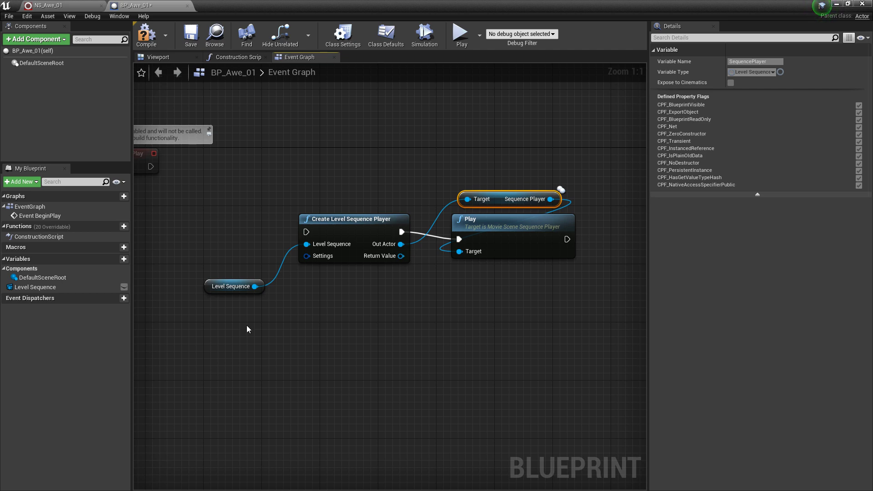
click(231, 286)
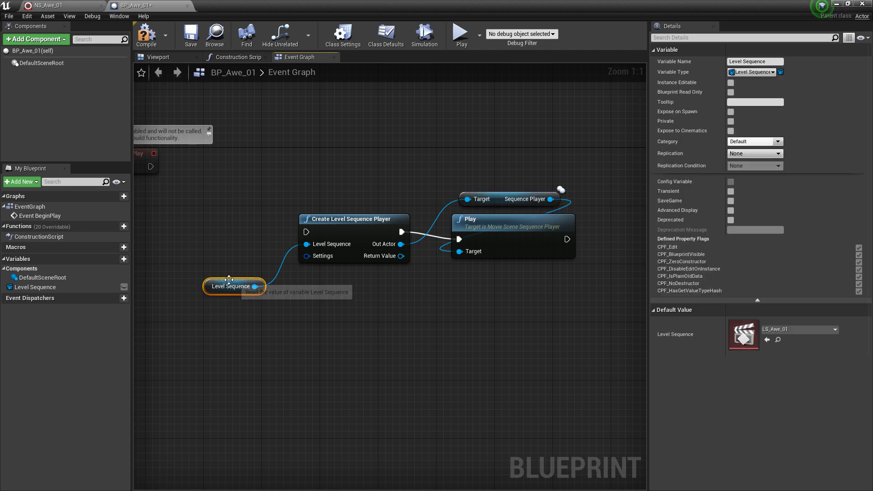
drag(231, 282, 354, 195)
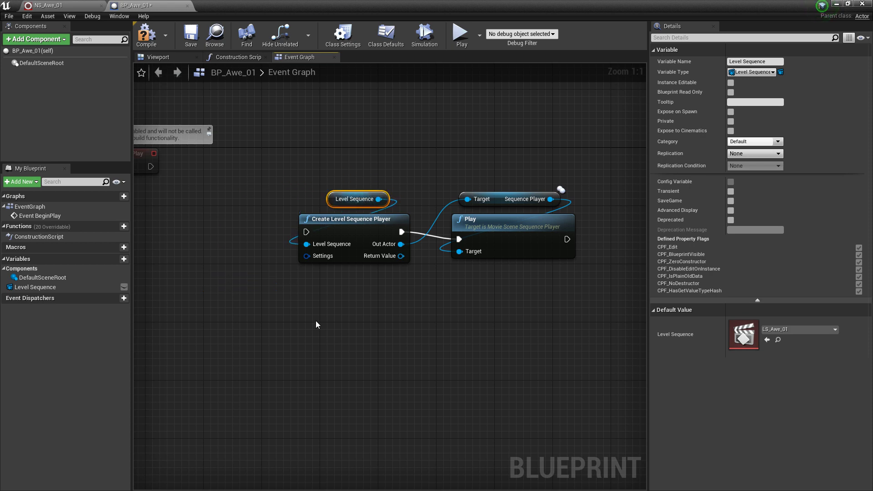
right_drag(316, 326, 421, 351)
Add a K key input event placed to drive Create Level Sequence Player
click(296, 278)
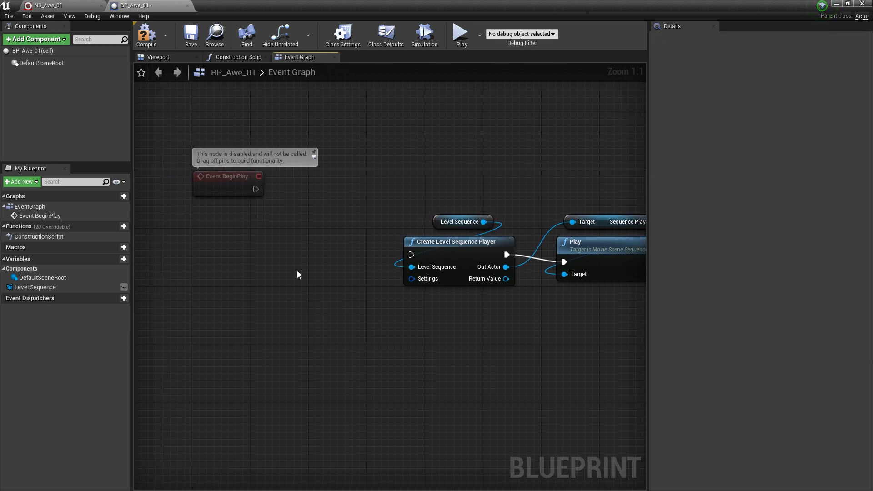
right_click(299, 263)
text(input)
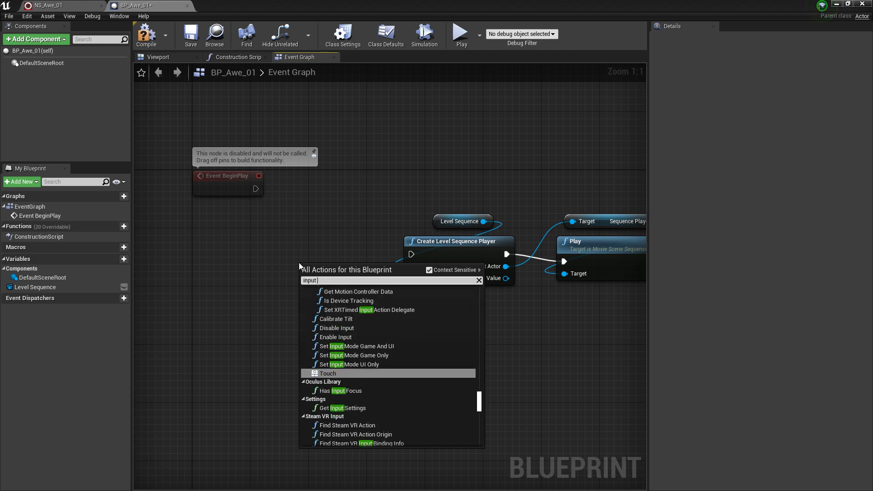
text( K)
click(341, 372)
drag(311, 268, 412, 255)
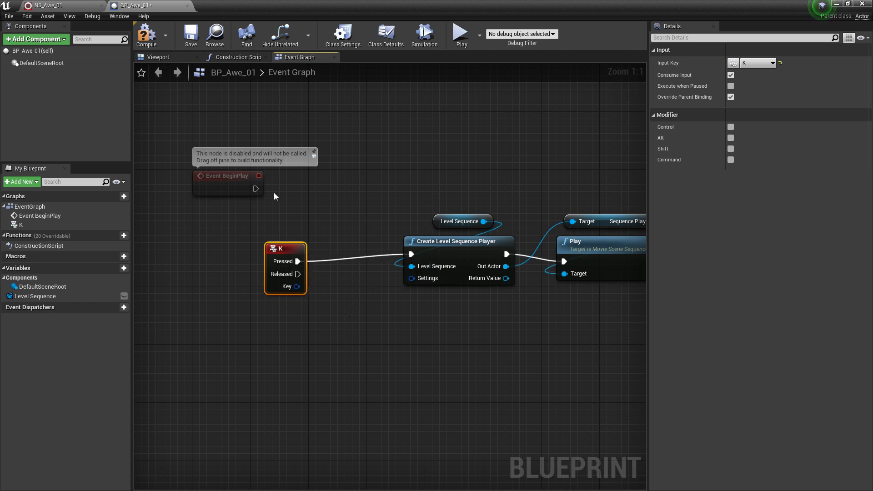
After Event BeginPlay, add Enable Input fed by Get Player Controller, then compile and save
drag(256, 188, 297, 185)
text(enabl)
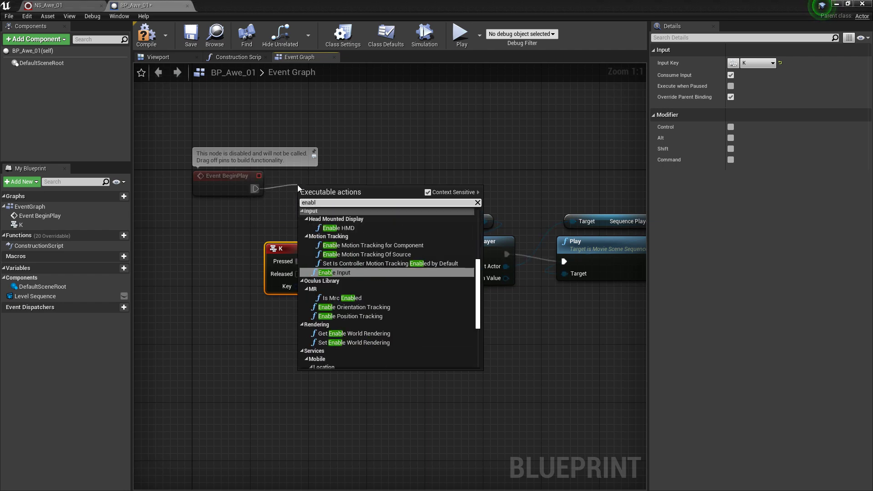
click(353, 272)
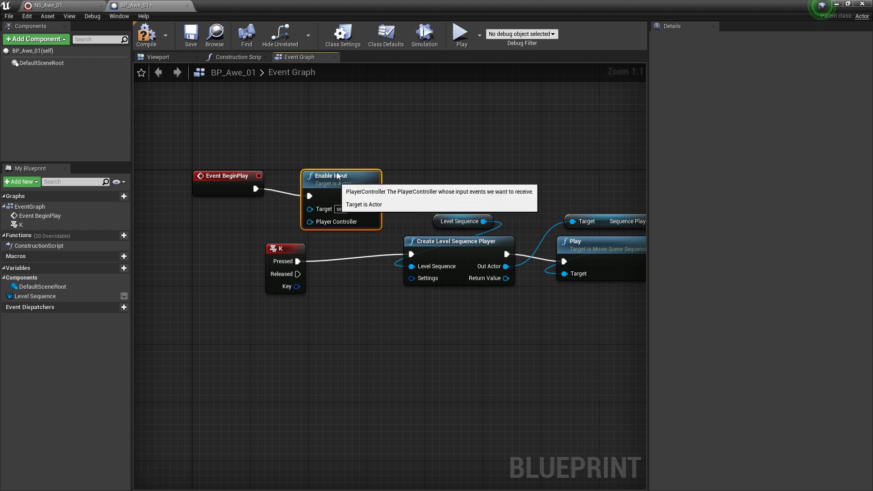
ctrl+click(227, 176)
drag(227, 176, 234, 139)
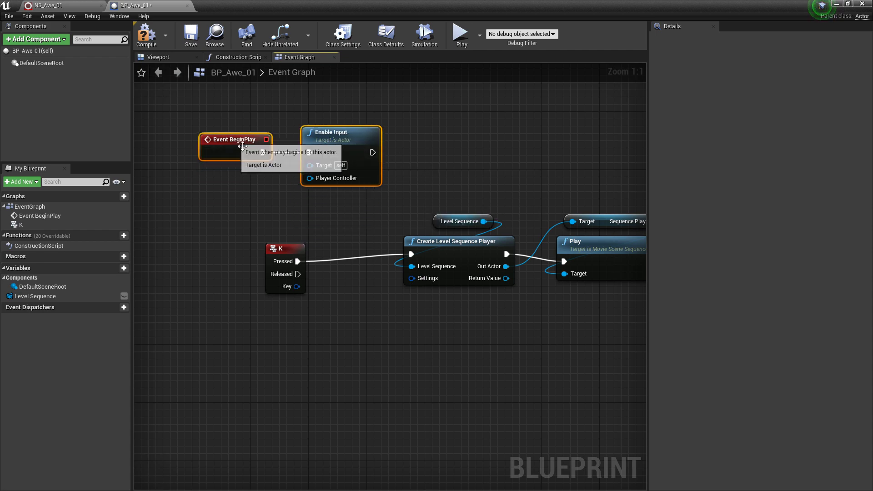
drag(311, 176, 254, 187)
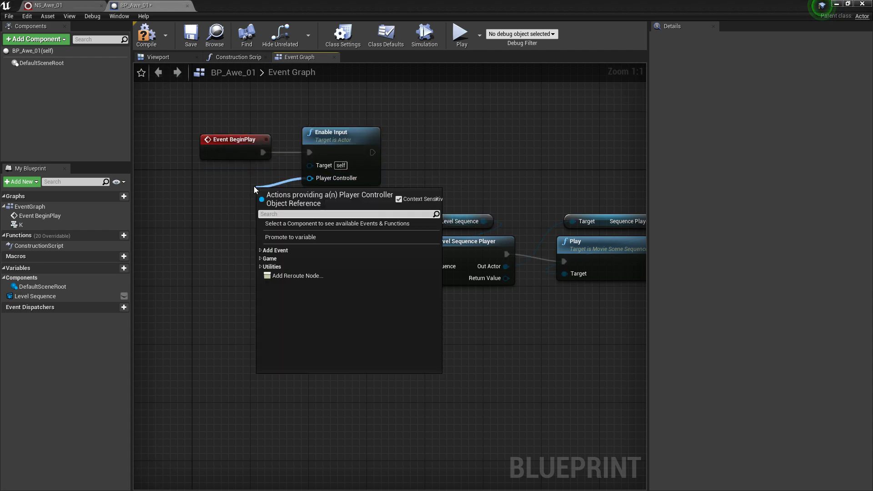
text(play)
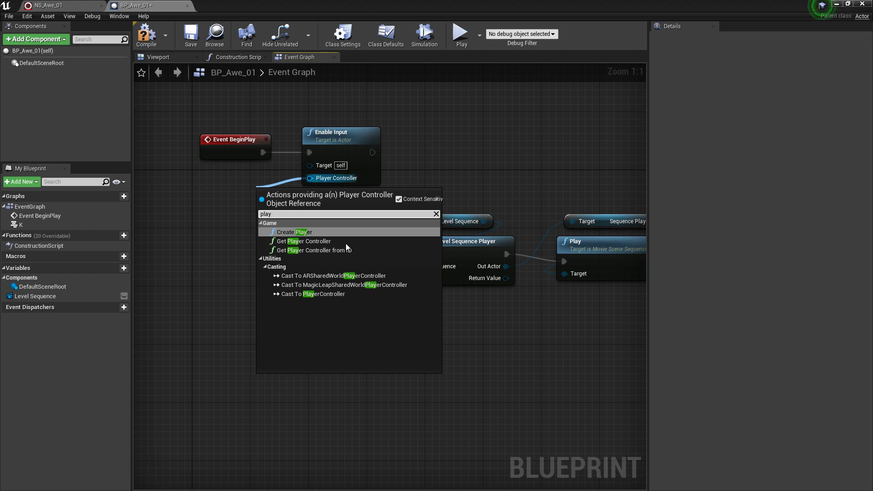
click(336, 245)
drag(292, 196, 199, 184)
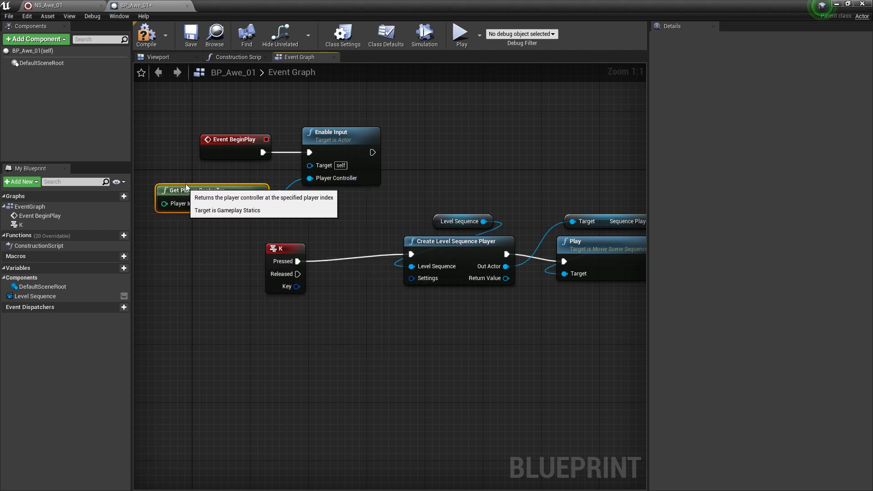
right_drag(199, 183, 140, 183)
click(147, 36)
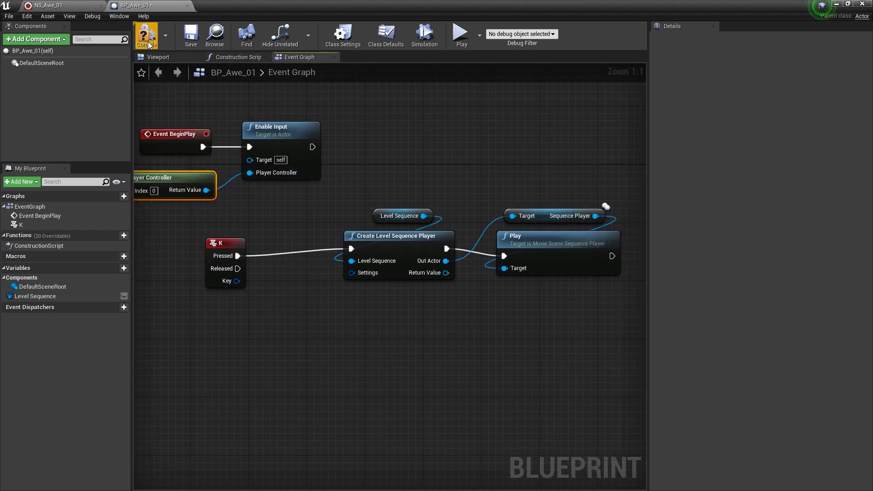
click(190, 37)
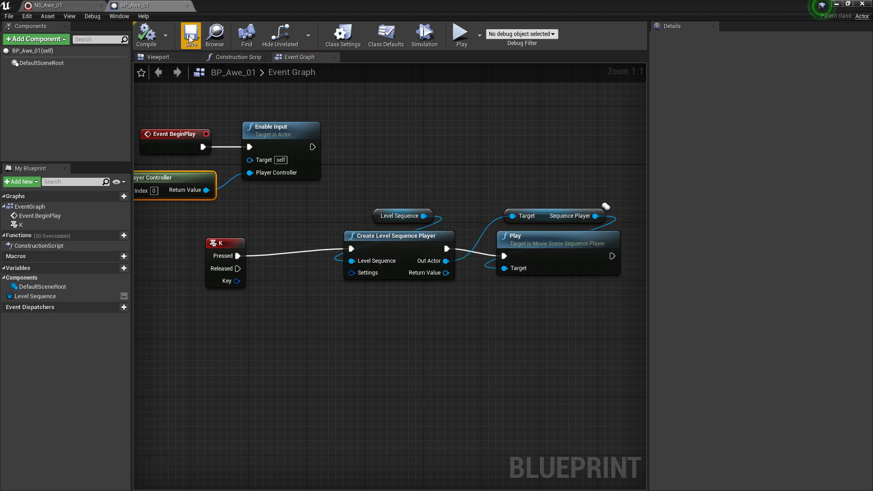
Delete LS_Awe_01 from the level and place a BP_Awe_01 actor in front of the cube
click(836, 3)
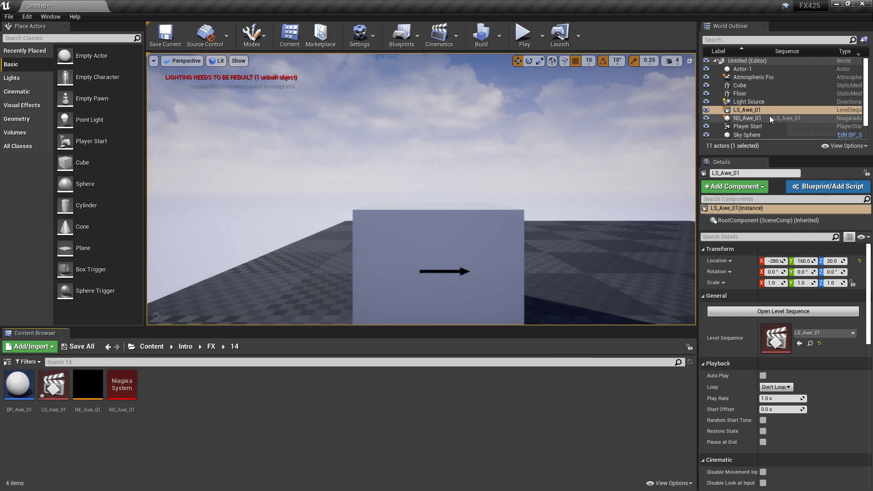
click(749, 102)
click(756, 110)
key(Delete)
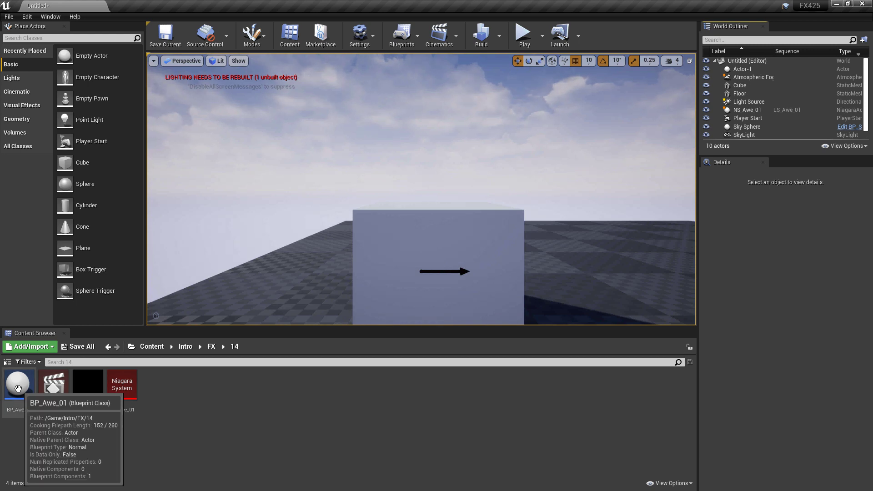
drag(18, 388, 576, 303)
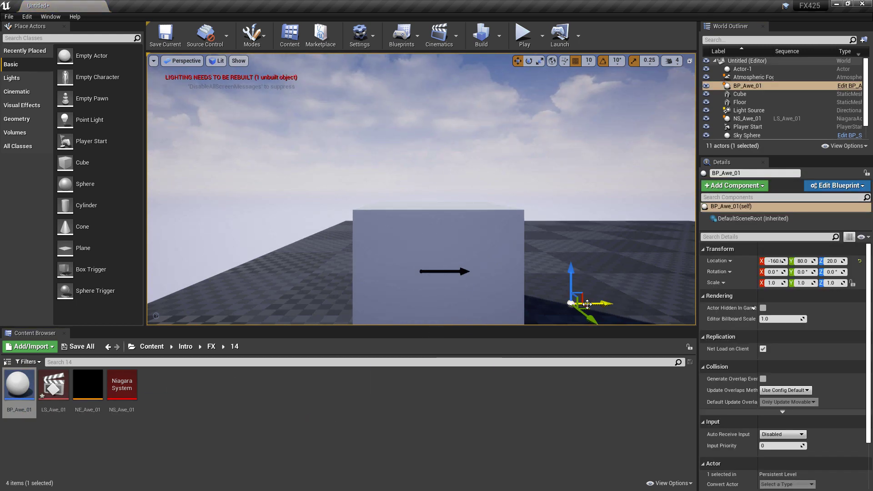
double_click(18, 388)
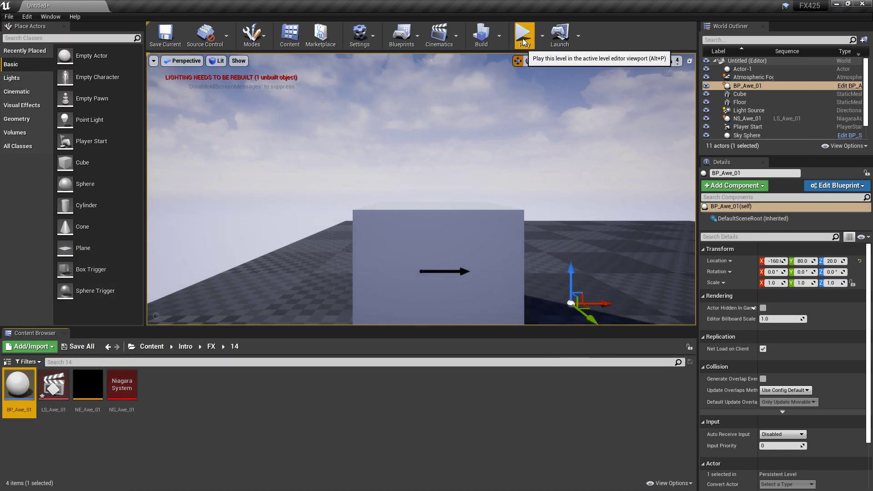
Start a play-in-editor session and focus the game viewport for input
click(524, 42)
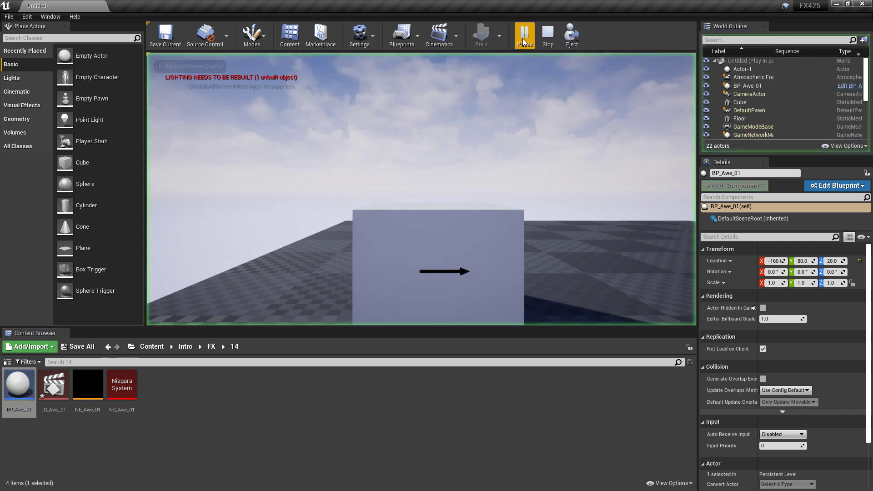
click(576, 242)
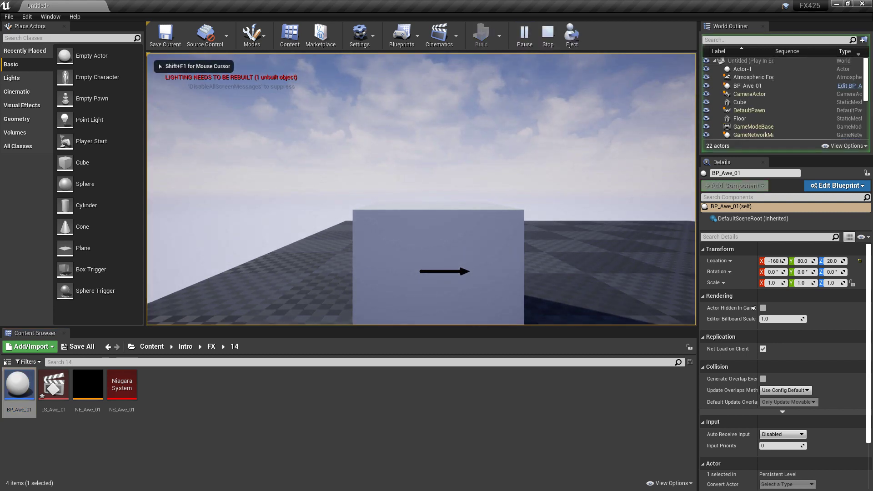